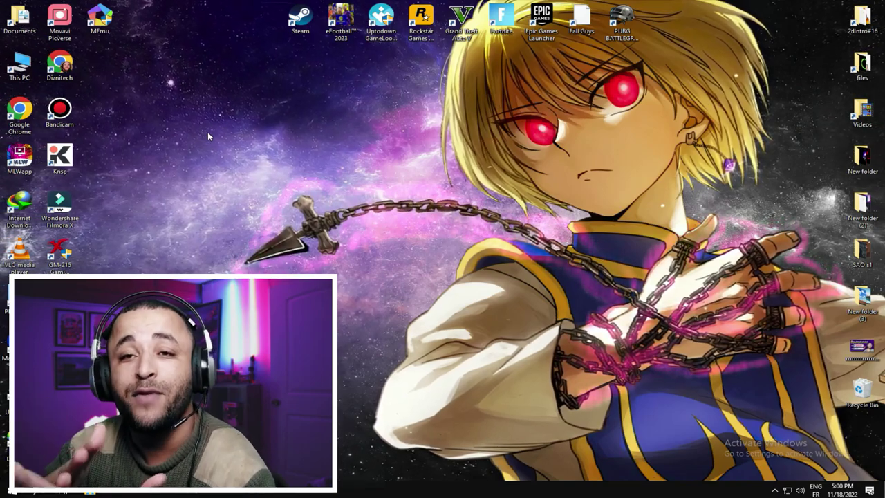
Turn on Storage Sense in the Windows system storage settings.
key(super)
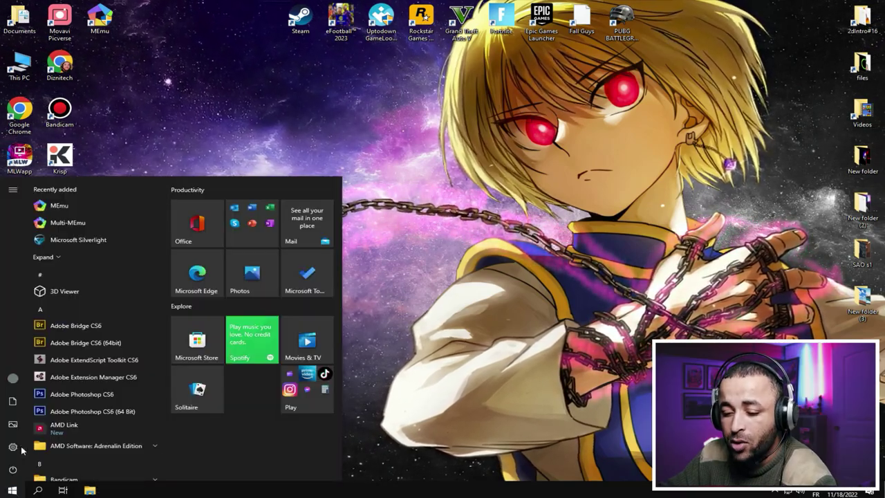
click(13, 430)
click(178, 172)
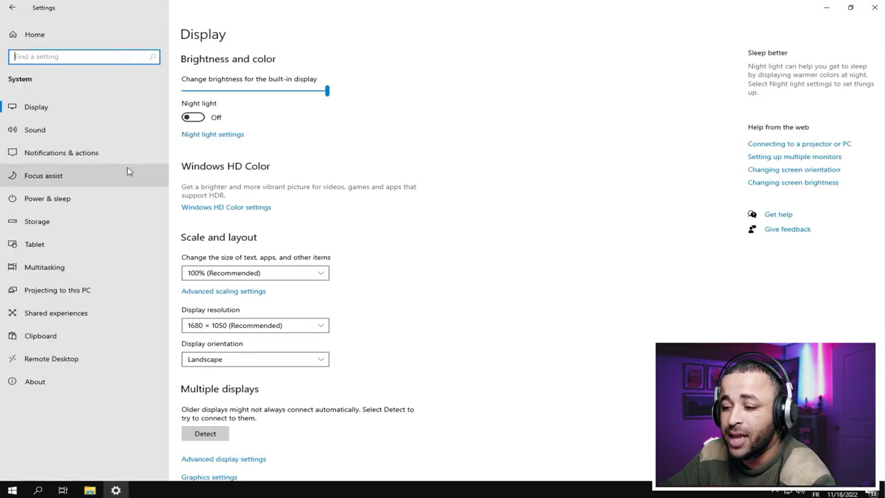
click(53, 220)
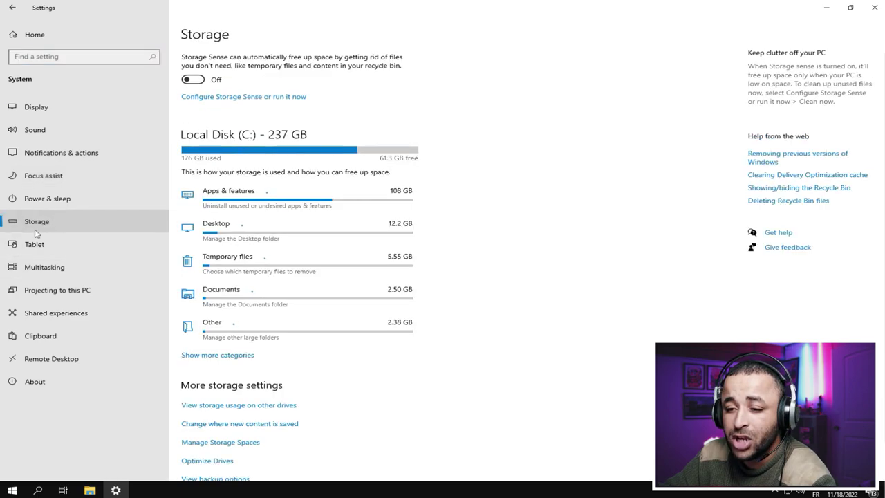
click(192, 80)
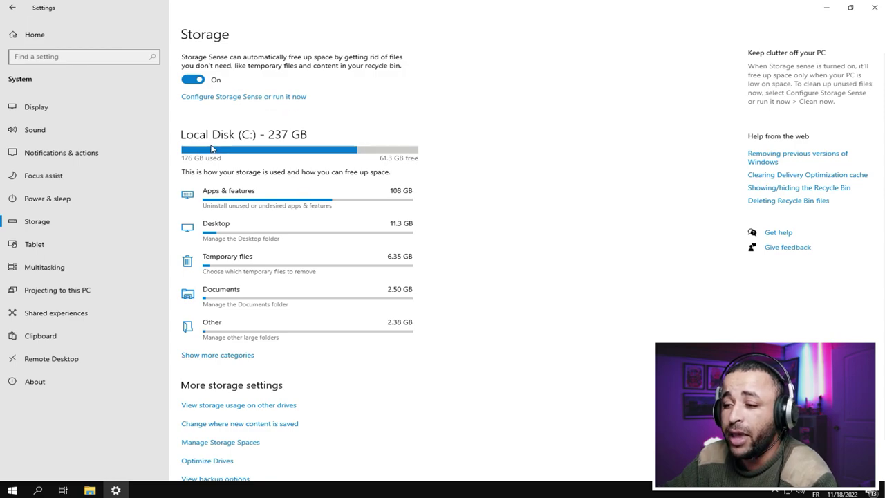
Look through the apps installed on Local Disk (C:) for unneeded ones and return to the storage overview.
scroll(206, 154, down, 1)
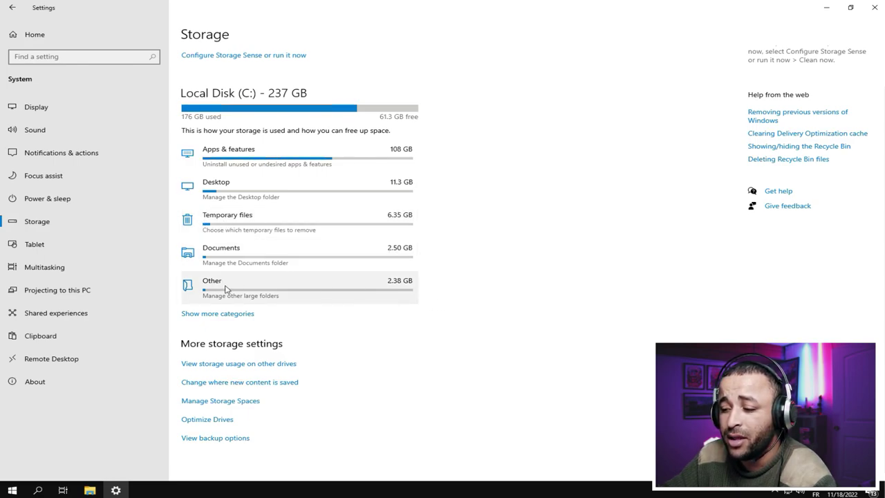
click(237, 164)
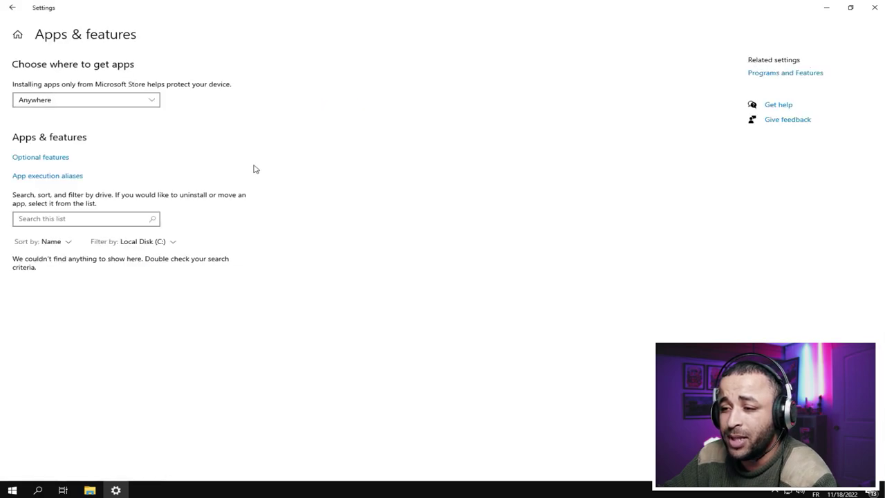
scroll(152, 207, down, 3)
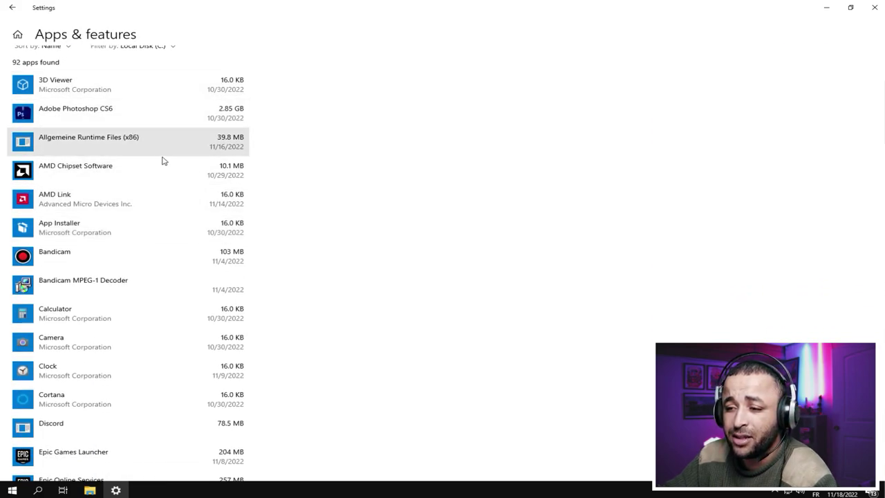
scroll(175, 290, down, 4)
scroll(176, 290, down, 10)
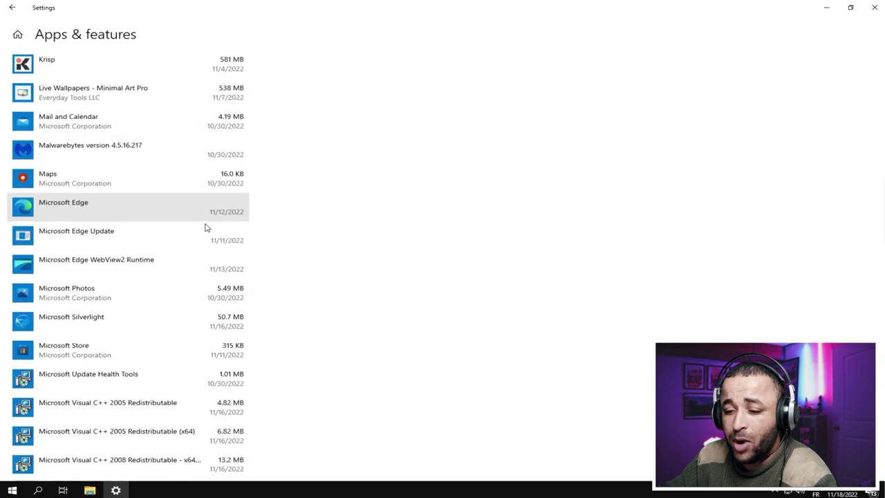
scroll(120, 217, down, 20)
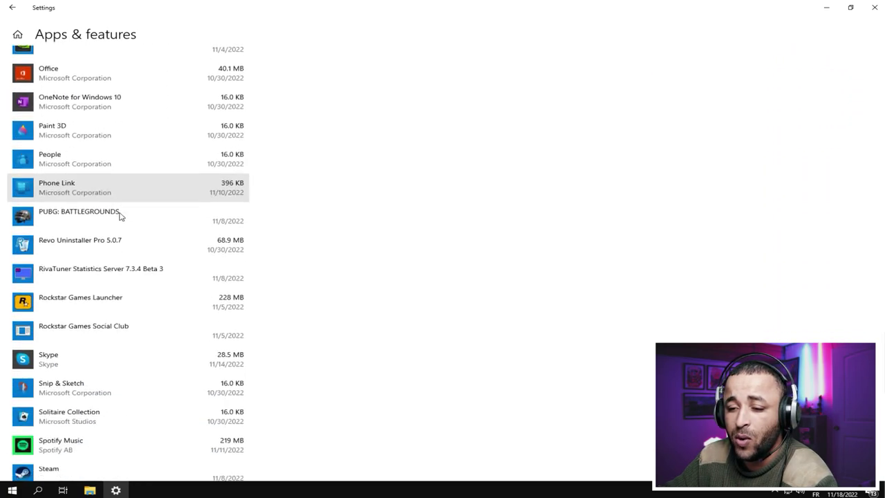
click(12, 7)
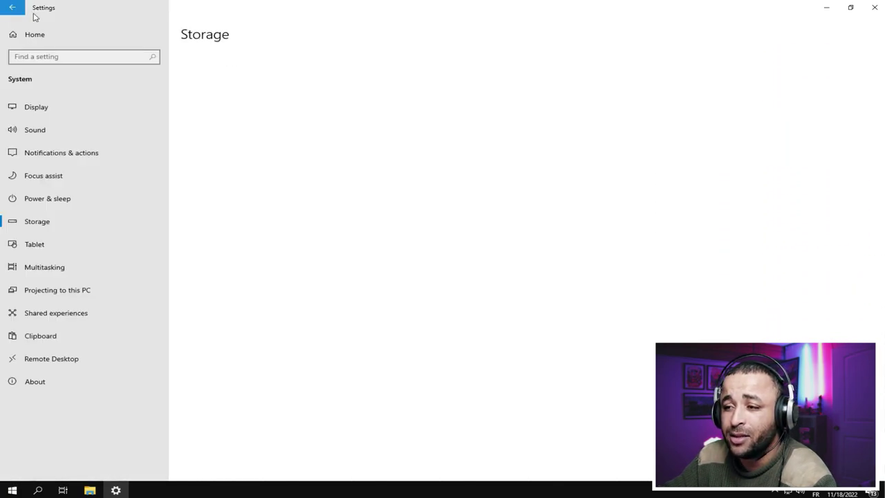
View the files stored in the Desktop folder from its storage category and return to the storage overview.
click(255, 232)
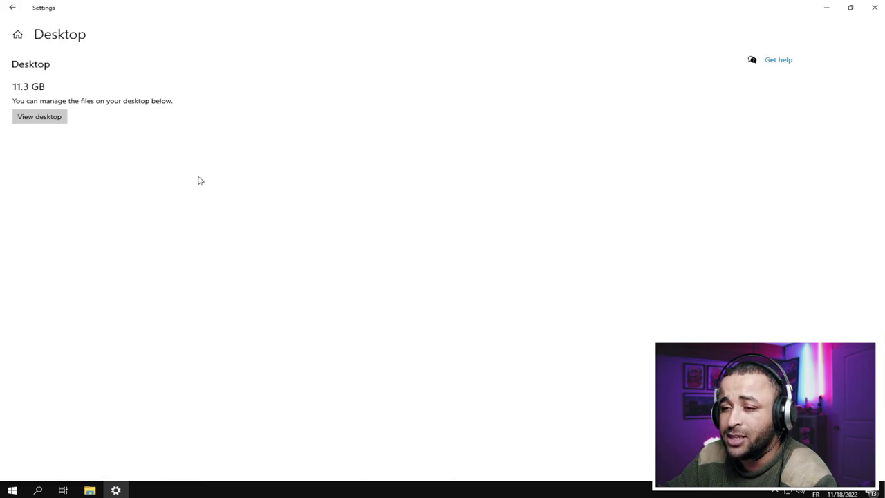
click(20, 116)
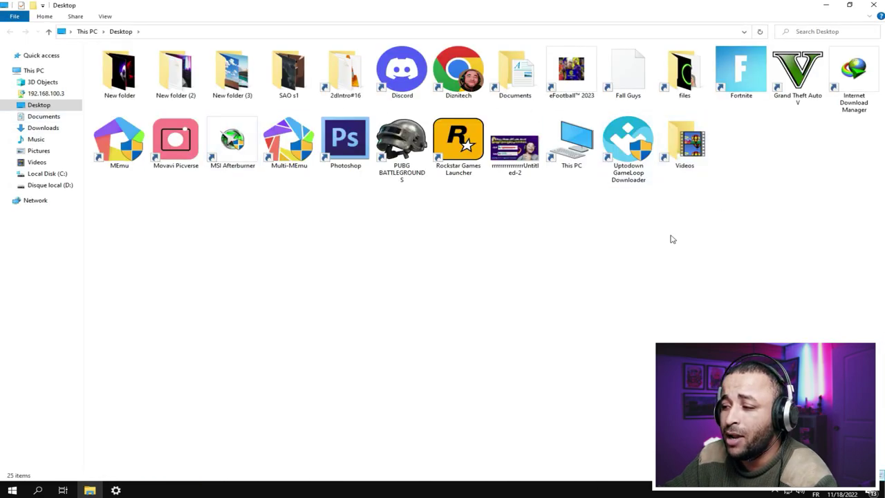
click(878, 5)
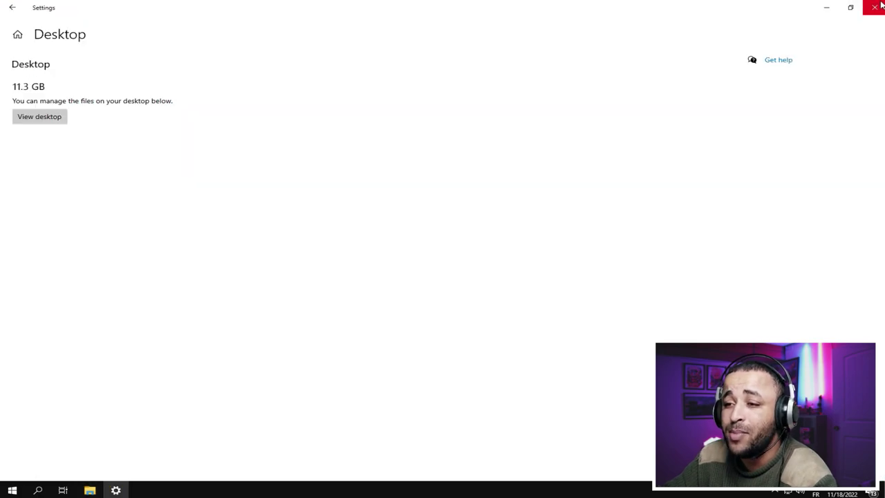
click(12, 6)
Open the Temporary files category and include the Recycle Bin in the files selected for removal.
click(277, 270)
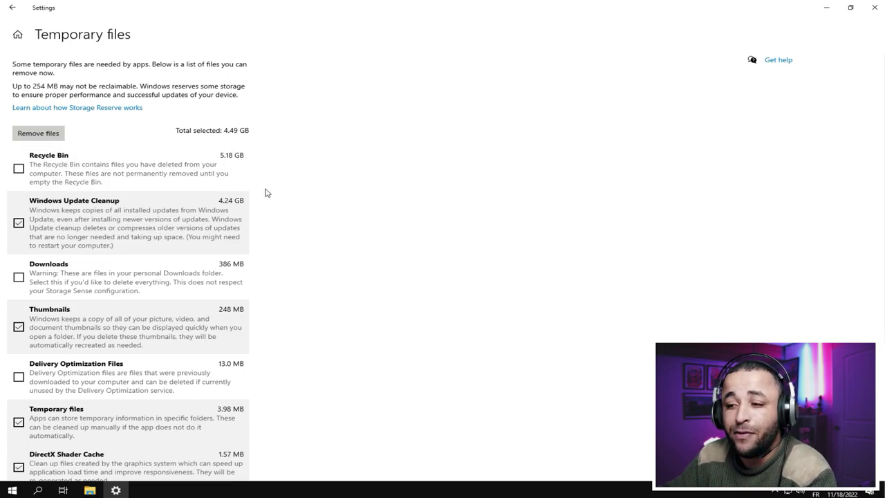
click(22, 172)
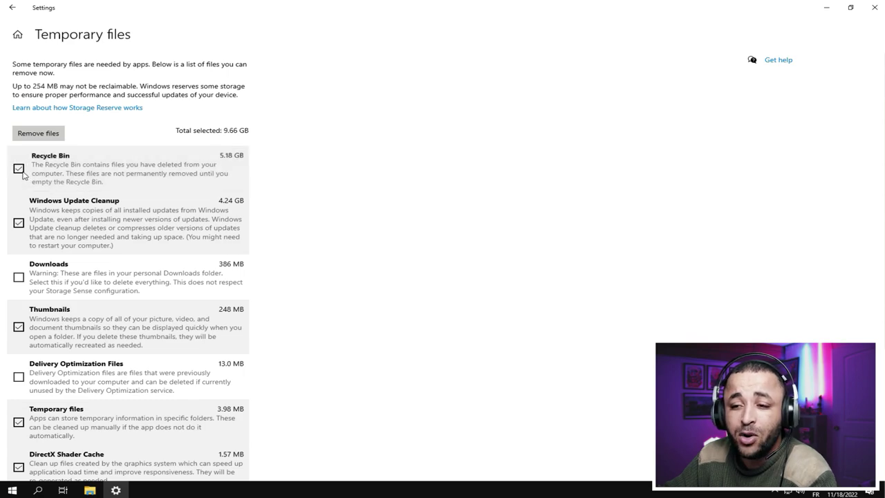
click(74, 177)
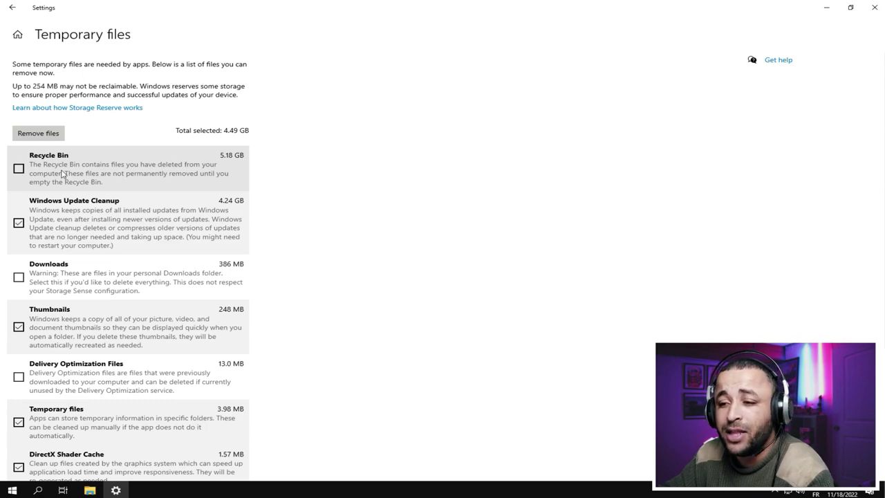
click(24, 171)
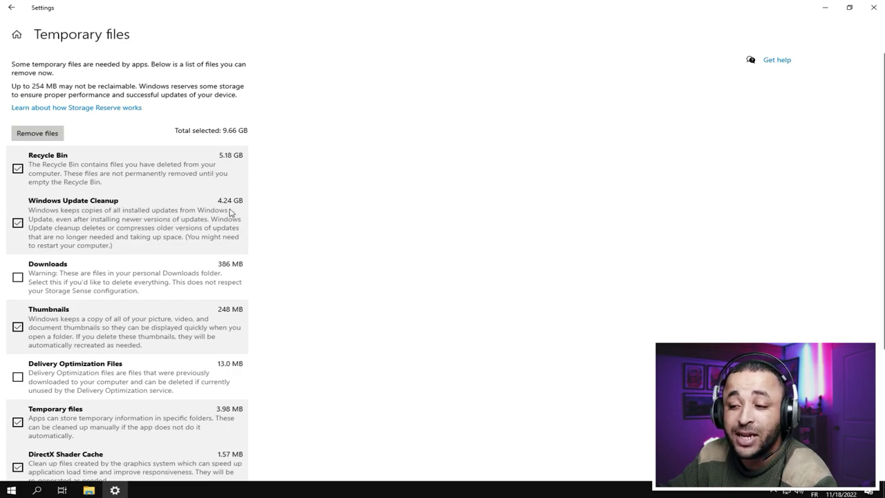
scroll(163, 220, down, 2)
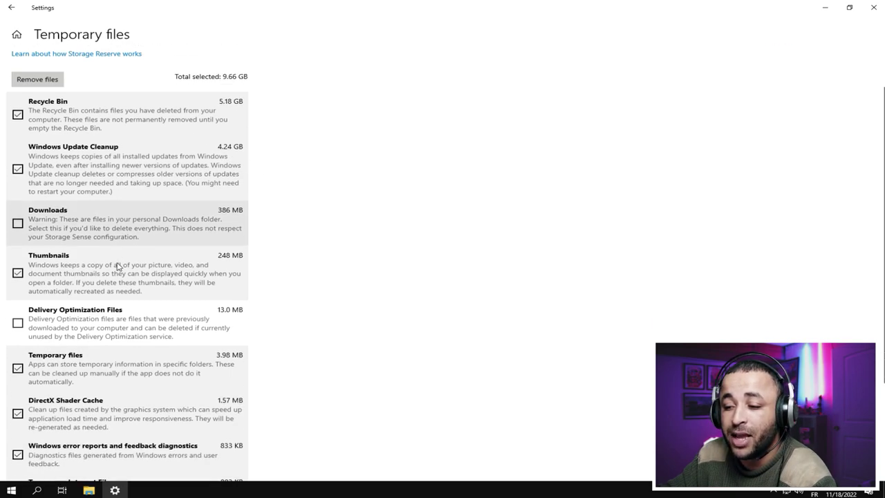
click(8, 214)
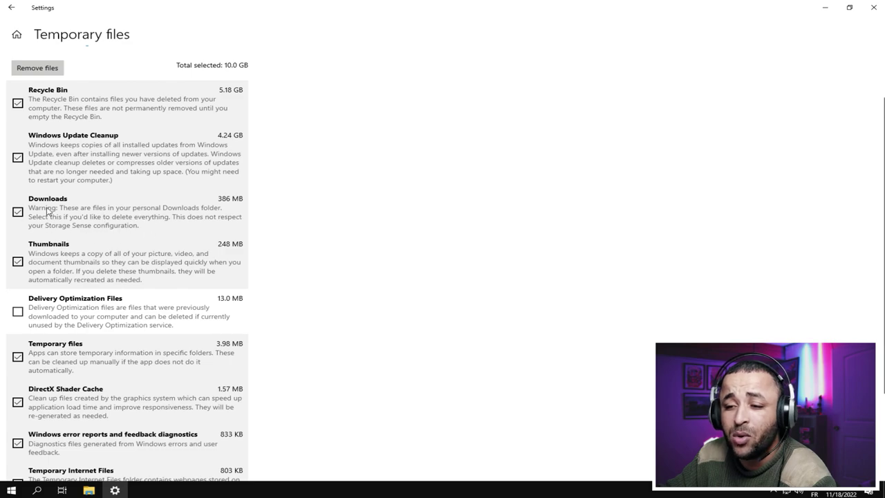
click(18, 212)
Examine the contents of the Downloads folder in File Explorer, close it and return to the temporary files list in Settings.
click(115, 490)
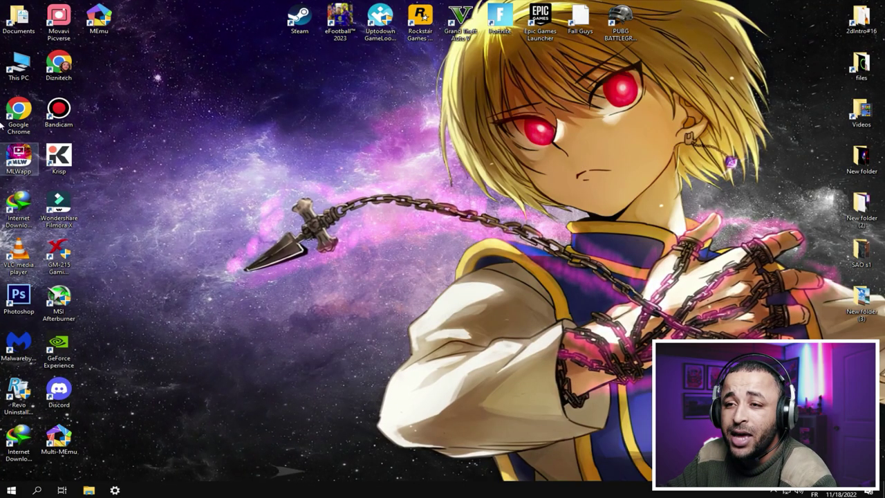
double_click(18, 17)
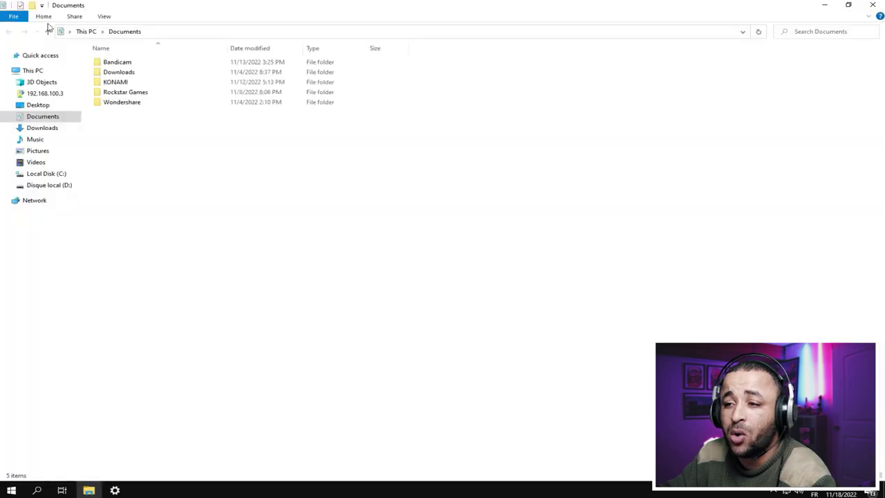
click(42, 128)
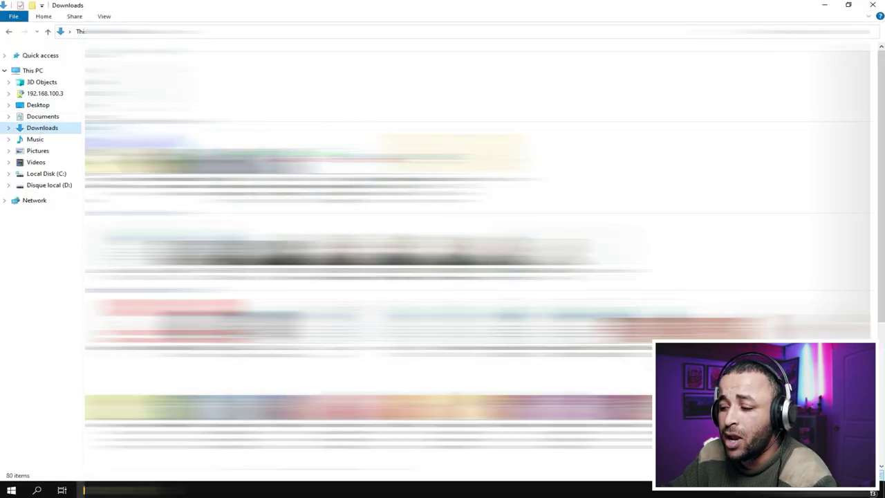
scroll(477, 263, down, 5)
scroll(477, 263, down, 3)
click(872, 5)
click(116, 490)
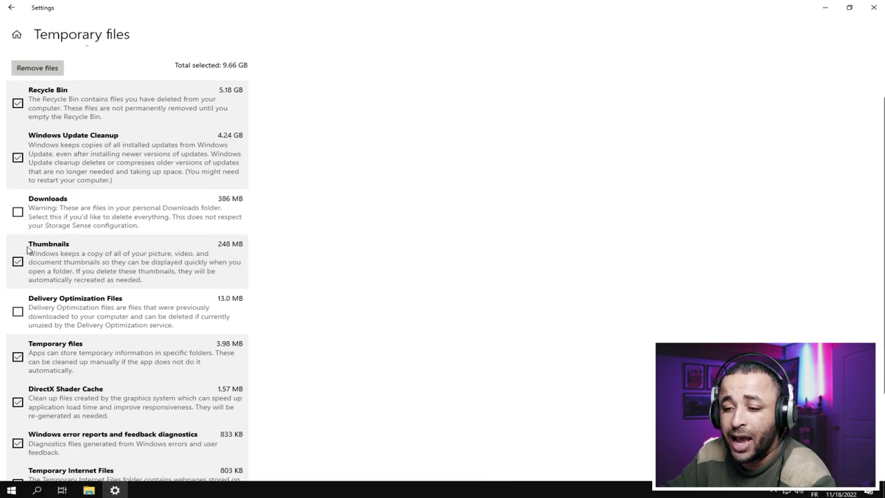
Add Delivery Optimization Files to the selection and remove all the selected temporary files.
scroll(22, 200, down, 2)
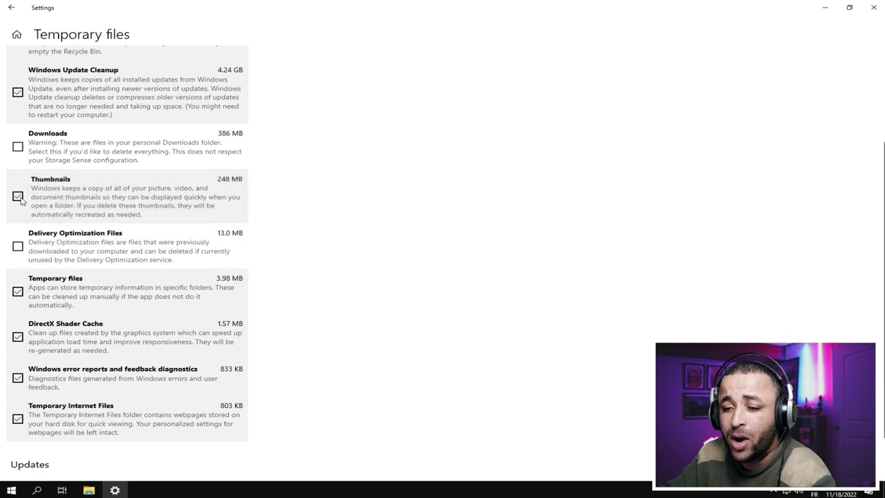
click(17, 245)
scroll(51, 261, down, 1)
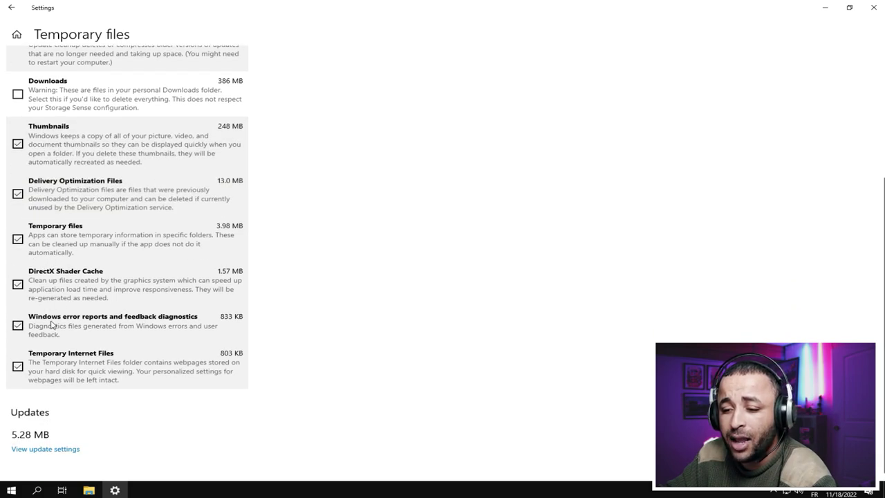
scroll(142, 398, up, 3)
click(33, 133)
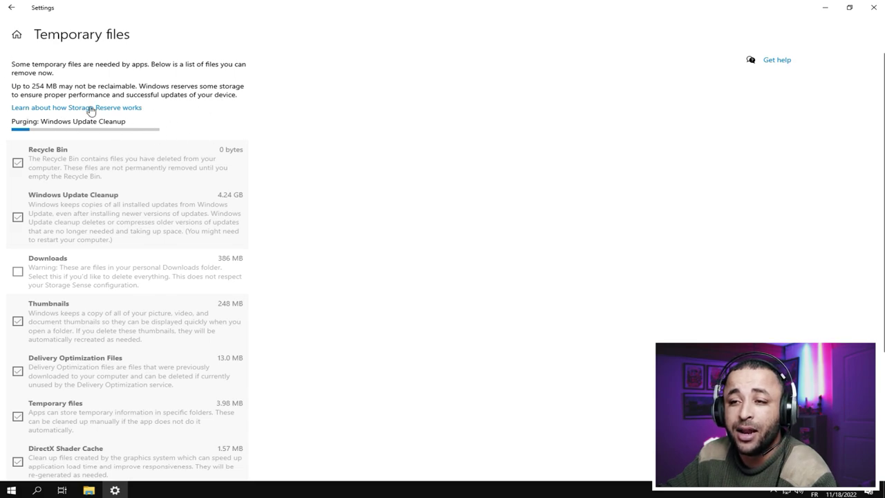
Return to the storage overview, open Apps & features and show the uninstall option for 3D Viewer.
click(12, 7)
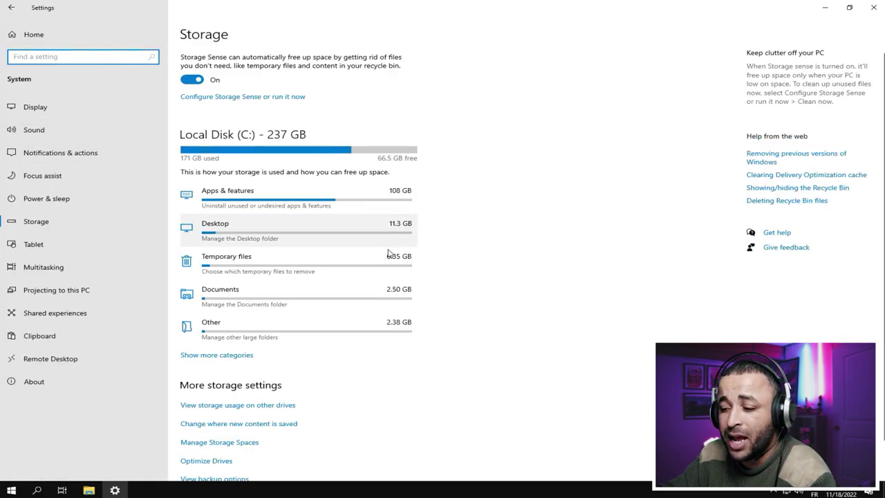
scroll(223, 188, up, 1)
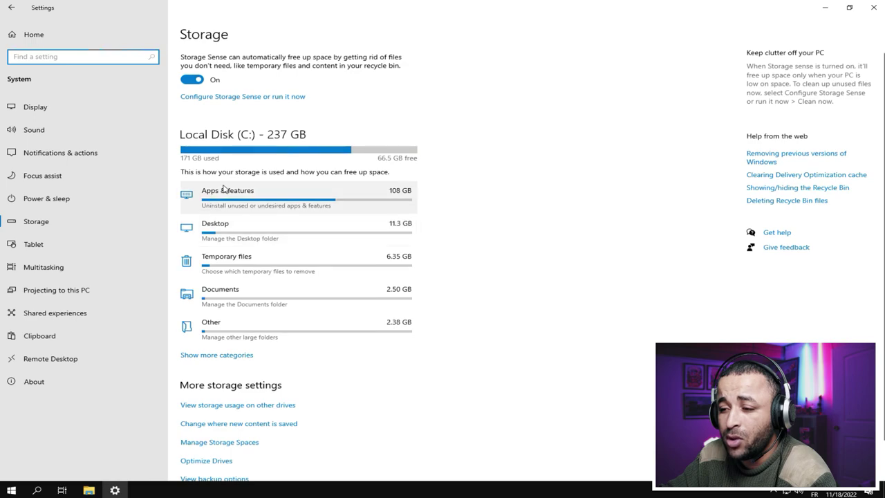
click(234, 200)
scroll(28, 190, down, 3)
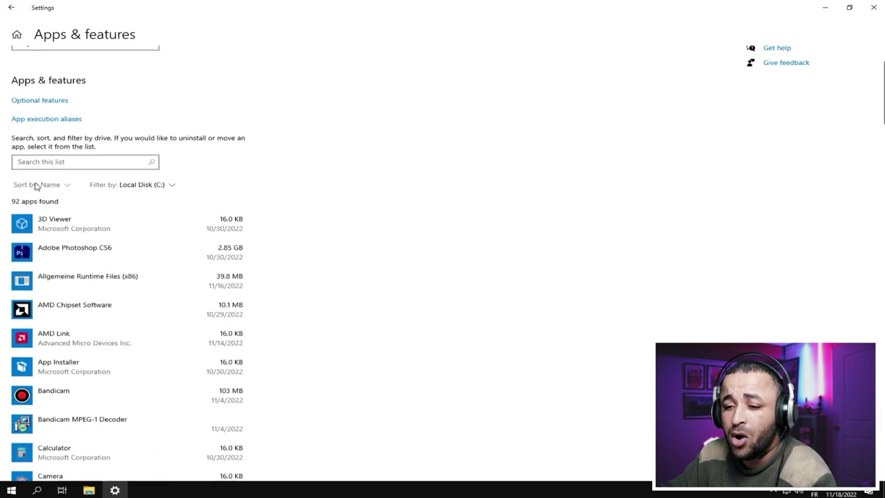
click(44, 152)
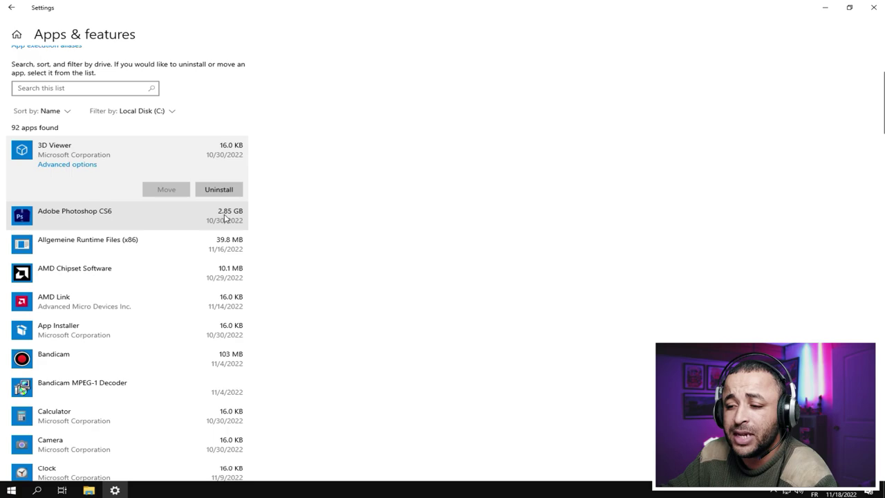
Browse the installed apps and their sizes for ones to uninstall, expanding the options of Adobe Photoshop CS6.
scroll(228, 207, down, 6)
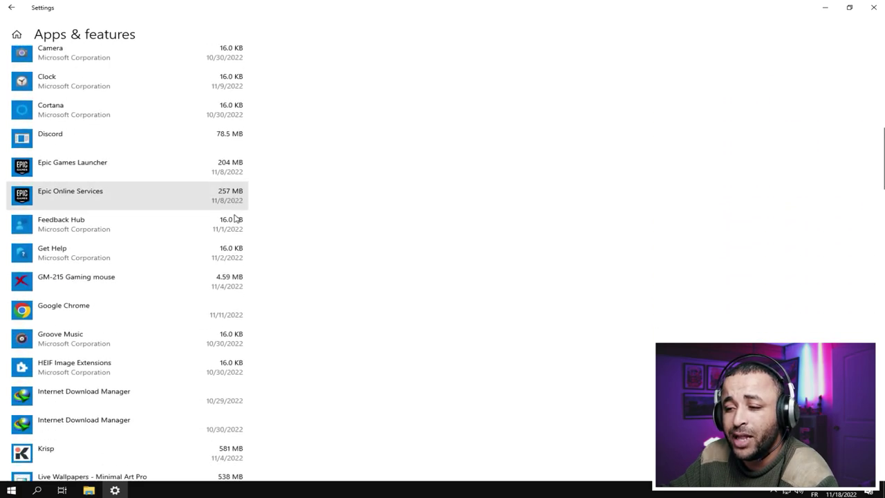
scroll(221, 173, down, 5)
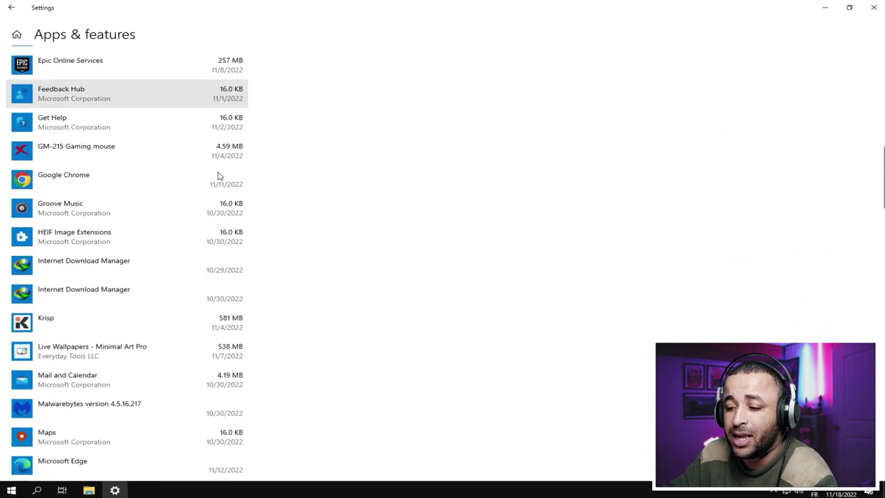
scroll(225, 173, down, 4)
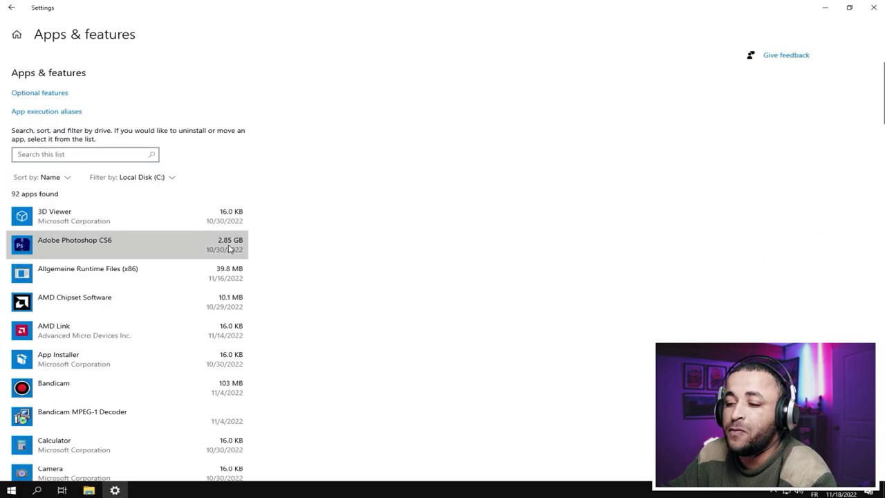
click(233, 249)
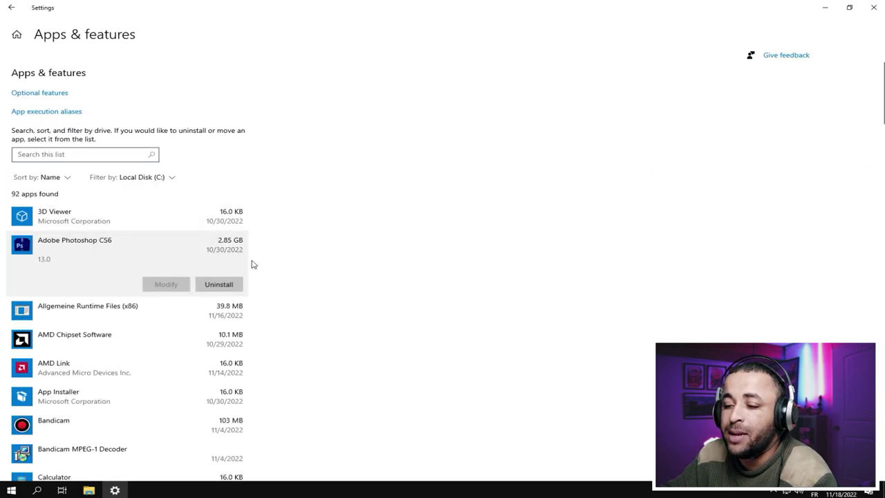
scroll(148, 223, down, 1)
scroll(227, 253, down, 15)
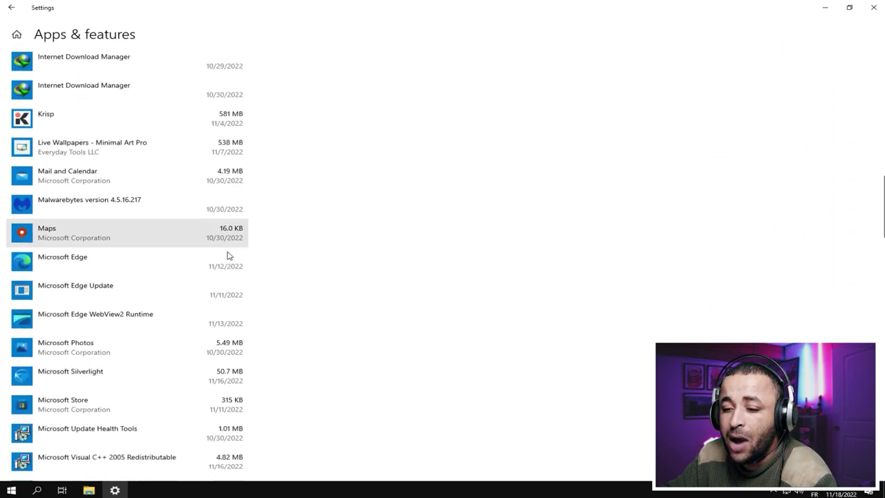
Uninstall the Xbox Console Companion app from the installed apps list.
scroll(228, 255, down, 5)
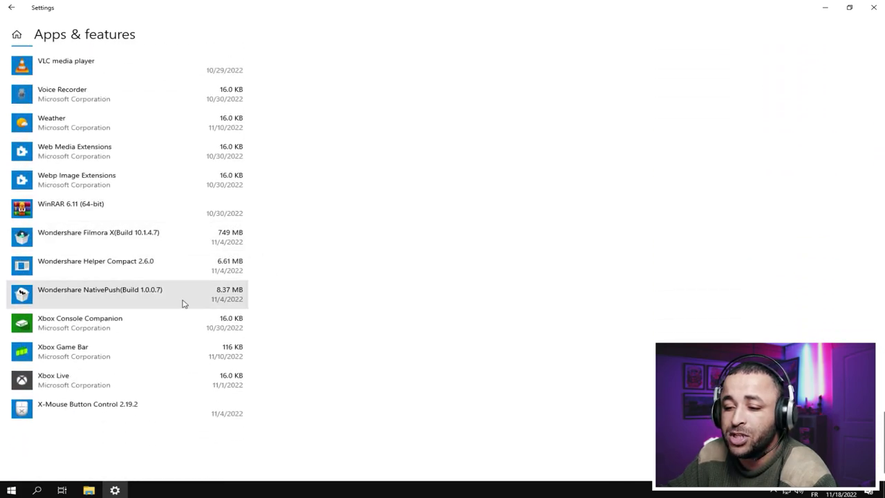
click(223, 318)
click(218, 325)
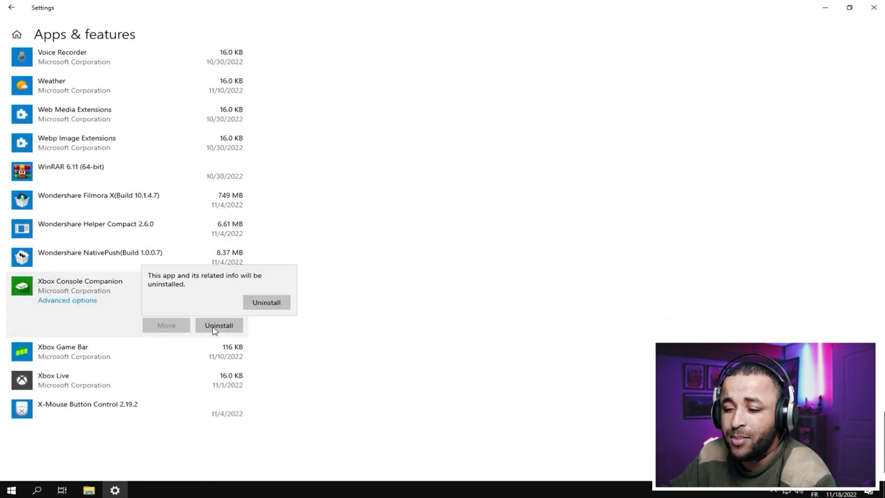
click(255, 305)
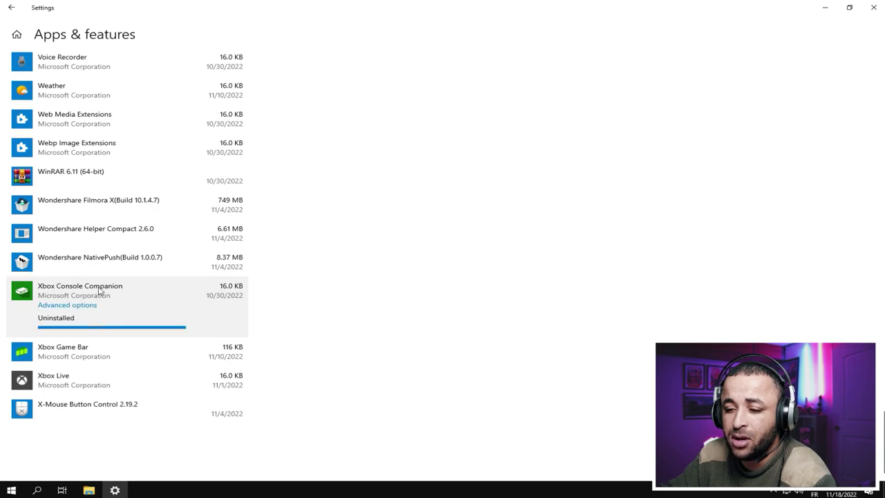
Expand the options of Xbox Game Bar, and uninstall the Xbox Live app.
click(64, 348)
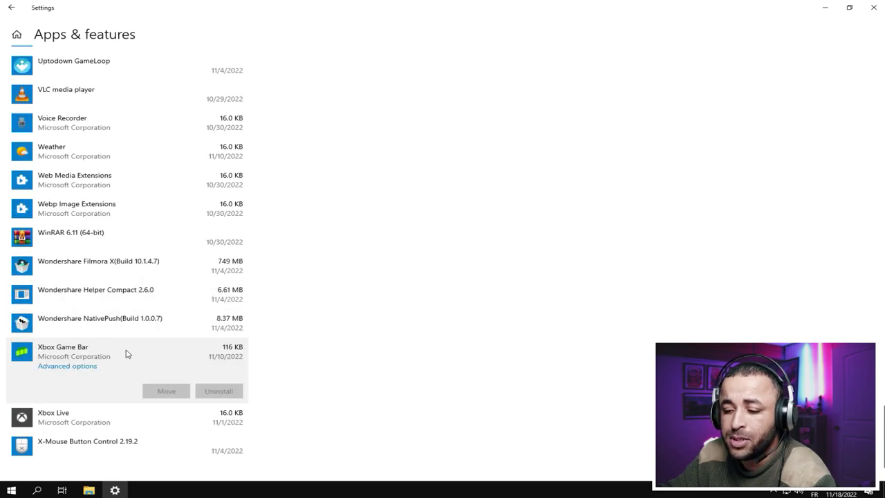
scroll(215, 392, down, 1)
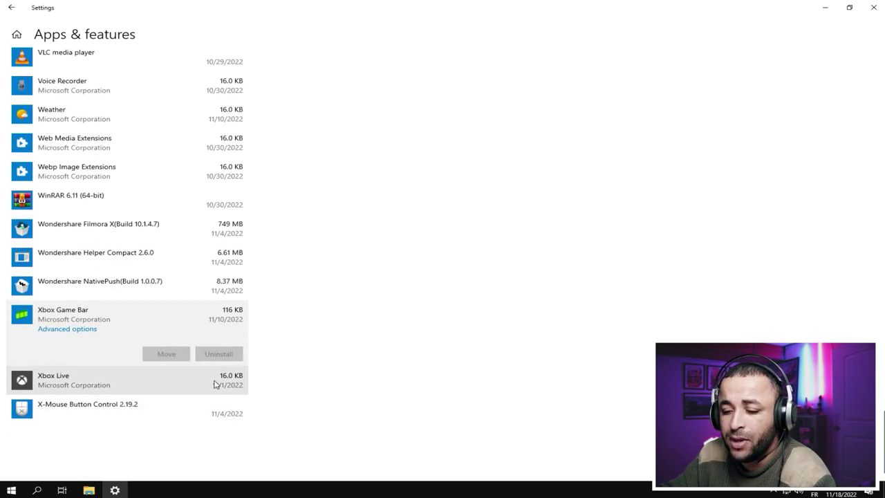
click(214, 385)
click(215, 384)
click(253, 360)
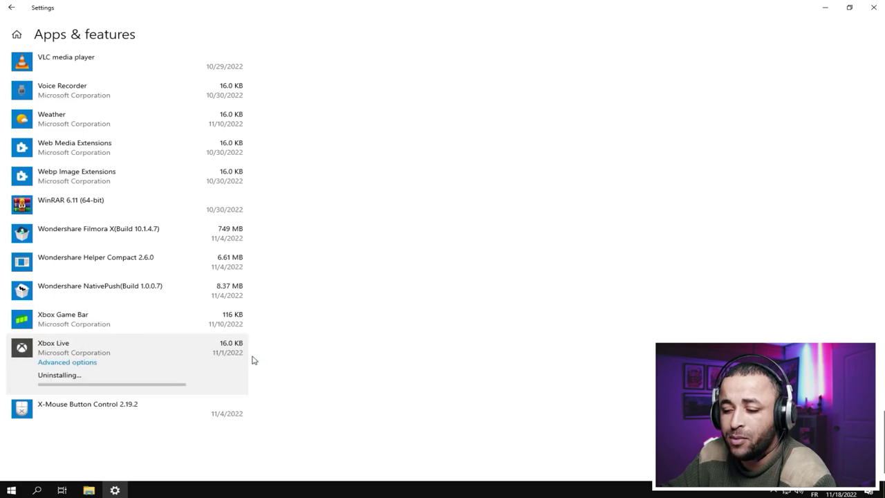
Look through the remaining installed apps for unneeded ones and return to the storage overview.
scroll(195, 297, up, 12)
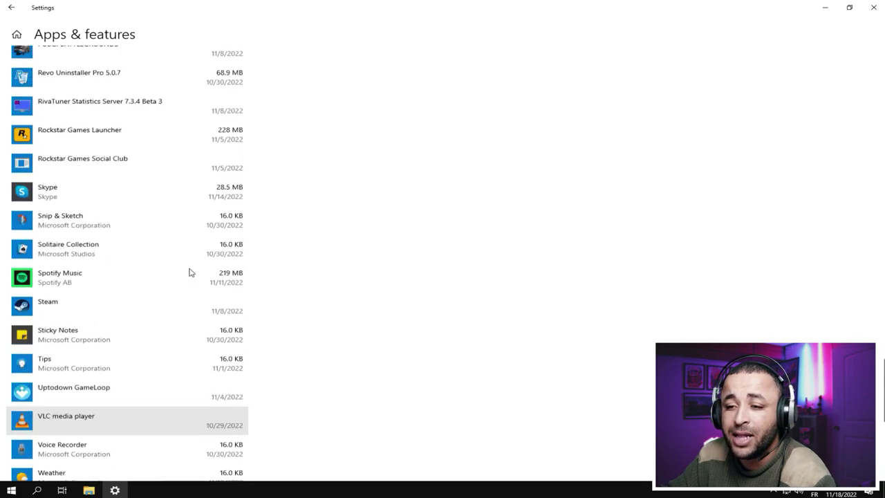
scroll(191, 273, down, 10)
scroll(237, 253, up, 4)
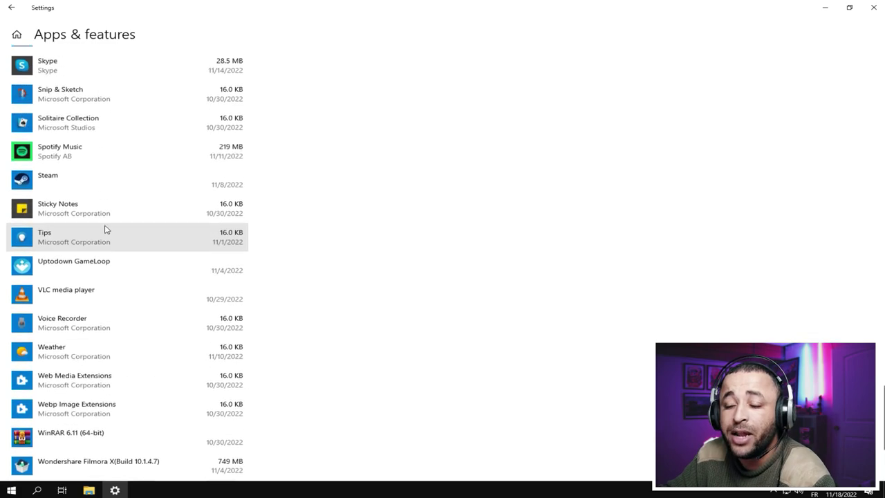
click(11, 7)
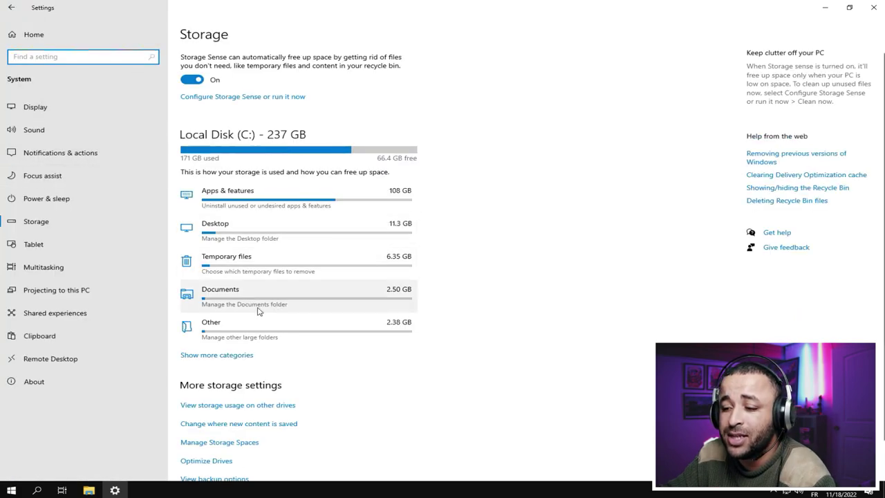
Reopen the temporary files list, add Delivery Optimization Files to the selection and remove the selected files.
click(291, 266)
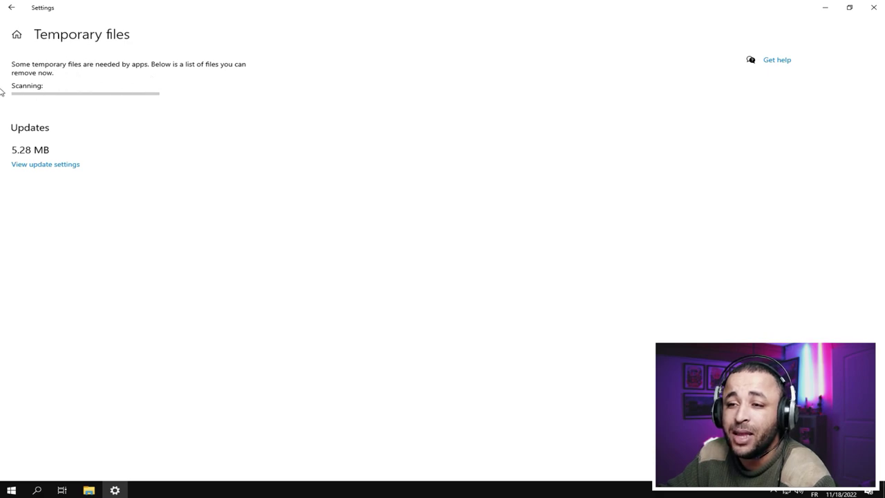
click(11, 8)
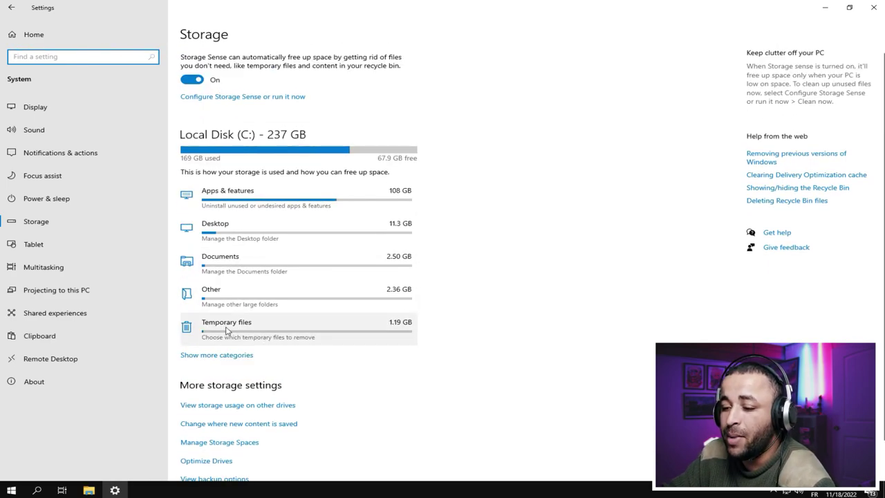
click(234, 332)
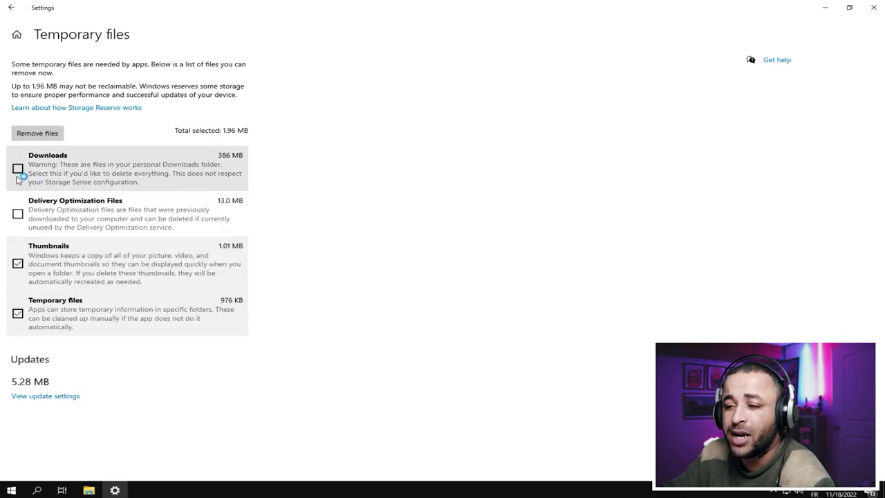
click(17, 212)
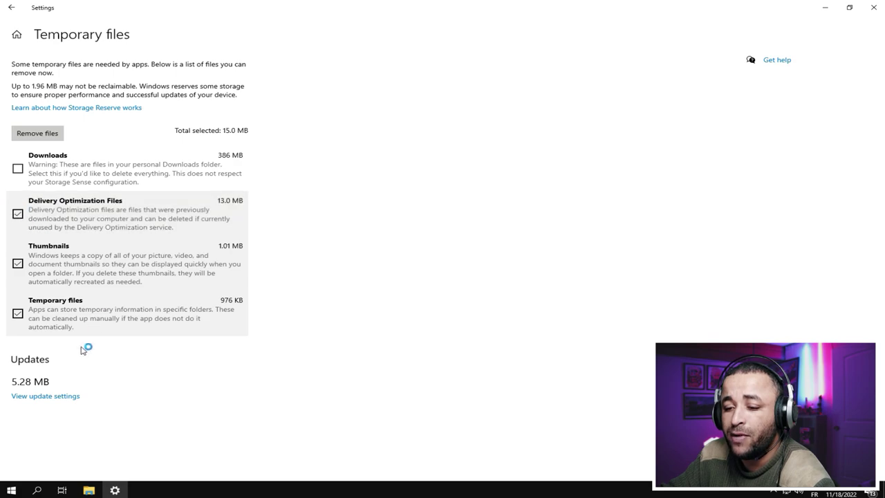
click(37, 133)
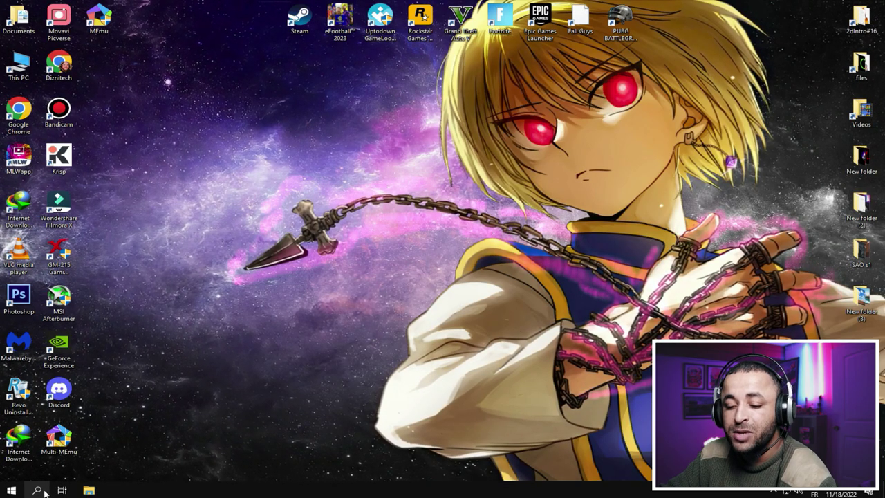
Find the Run app with Windows search and run temp to open the Windows Temp folder.
click(46, 489)
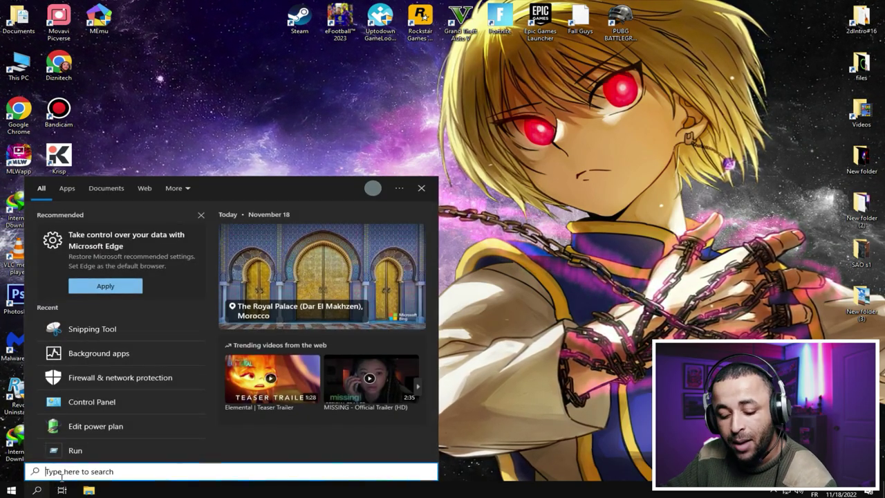
text(run)
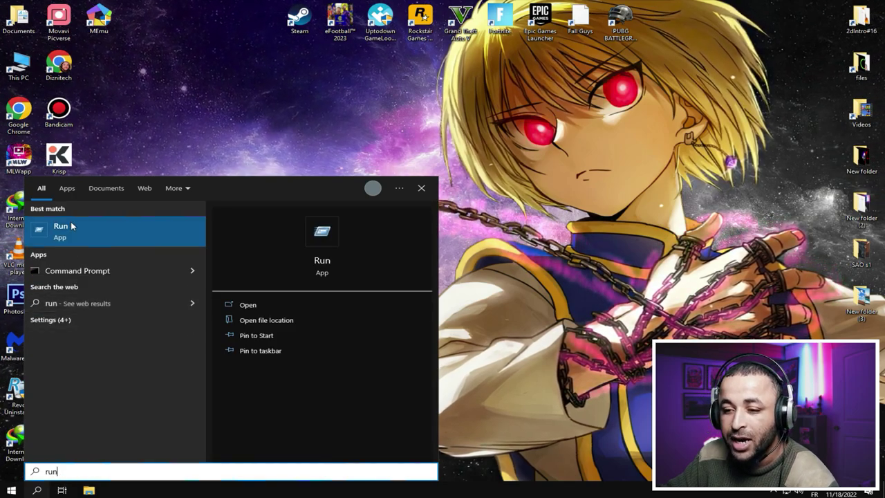
key(Return)
right_click(71, 433)
click(71, 434)
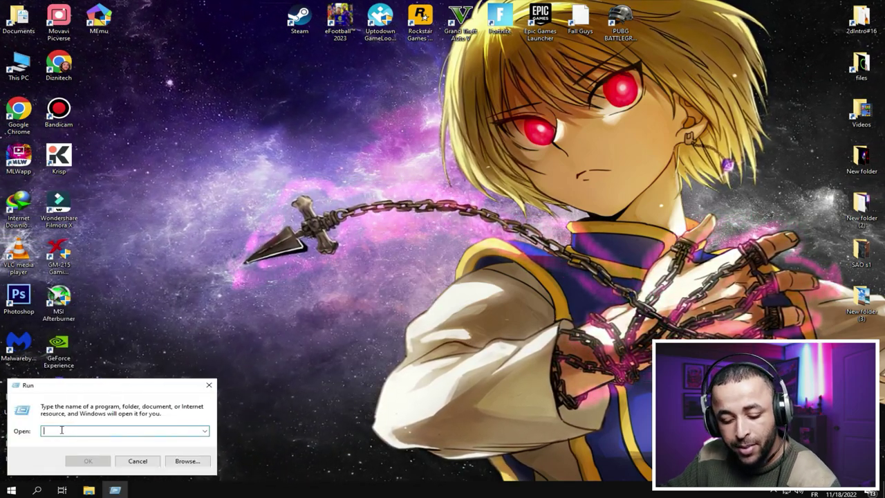
text(temp)
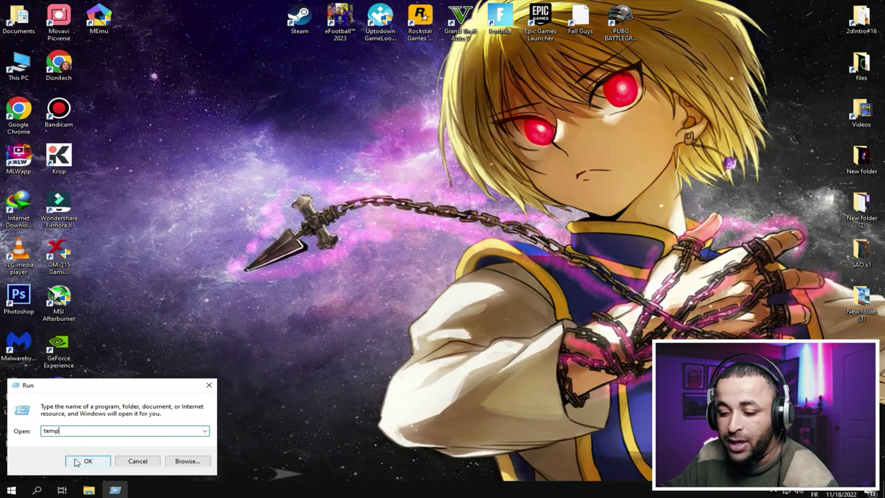
key(Return)
Delete all the files and folders in the Windows Temp folder, skipping the items in use.
drag(170, 306, 138, 65)
right_click(156, 139)
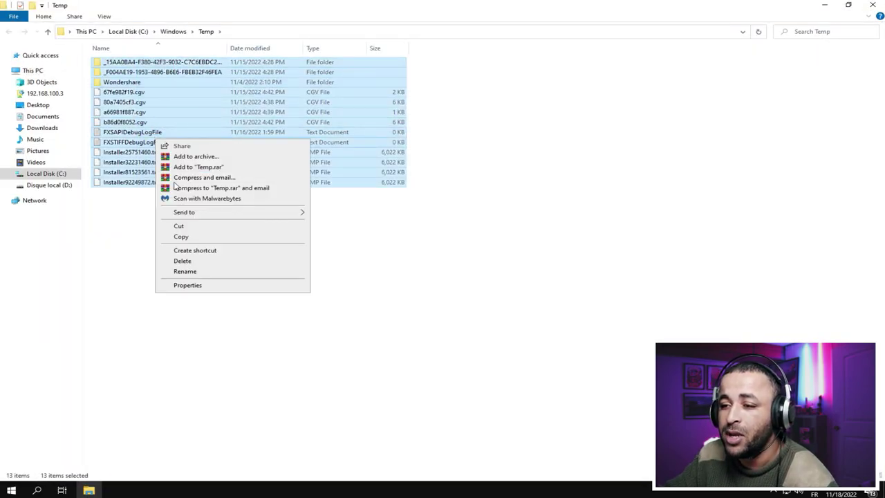
click(190, 257)
click(199, 215)
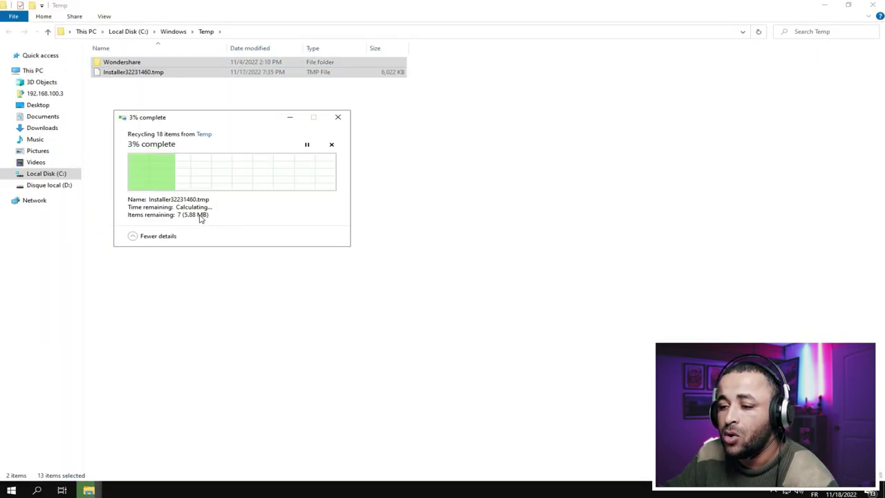
click(252, 212)
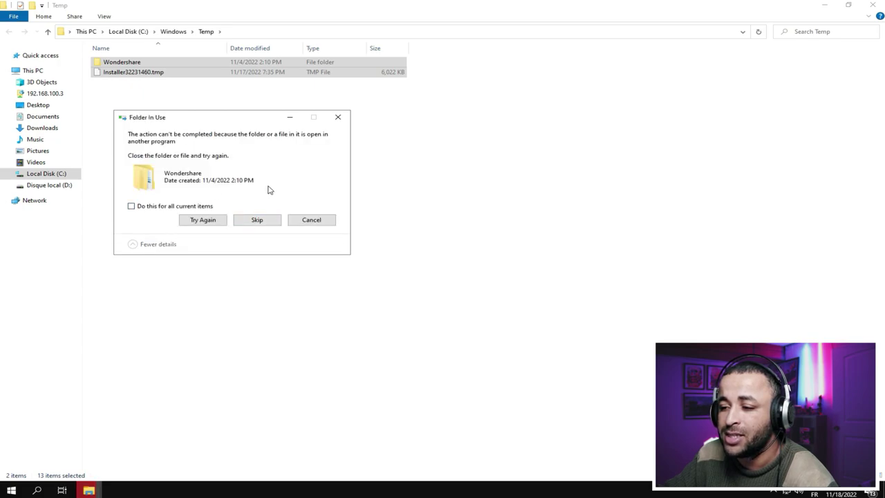
click(280, 220)
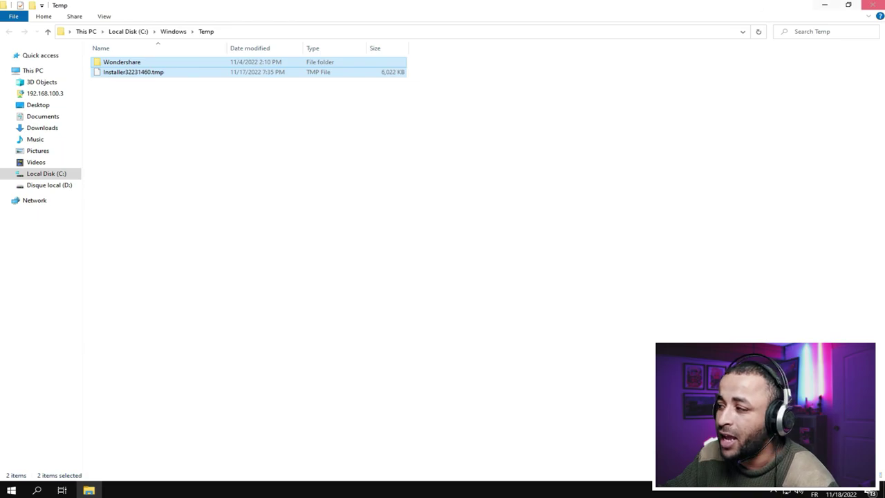
Leave the Windows Temp folder and run %temp% from the Run dialog to open the AppData Local Temp folder.
key(super+d)
click(37, 490)
text(r)
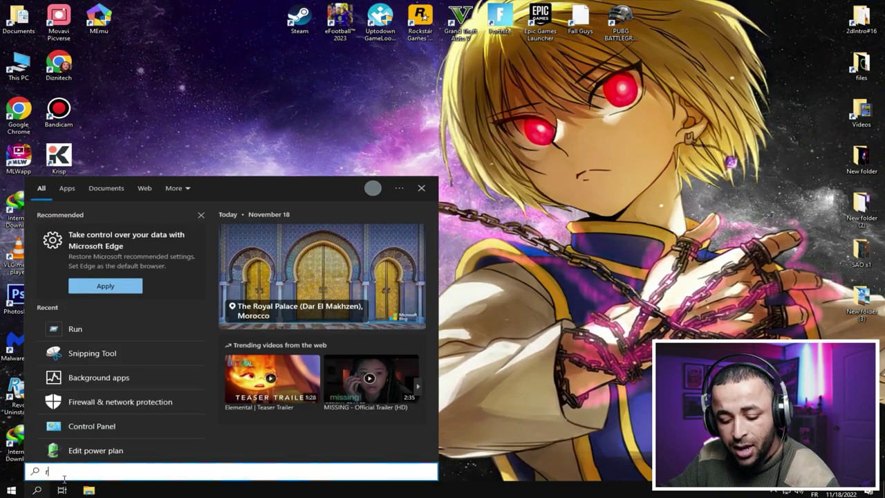
text(un)
click(66, 231)
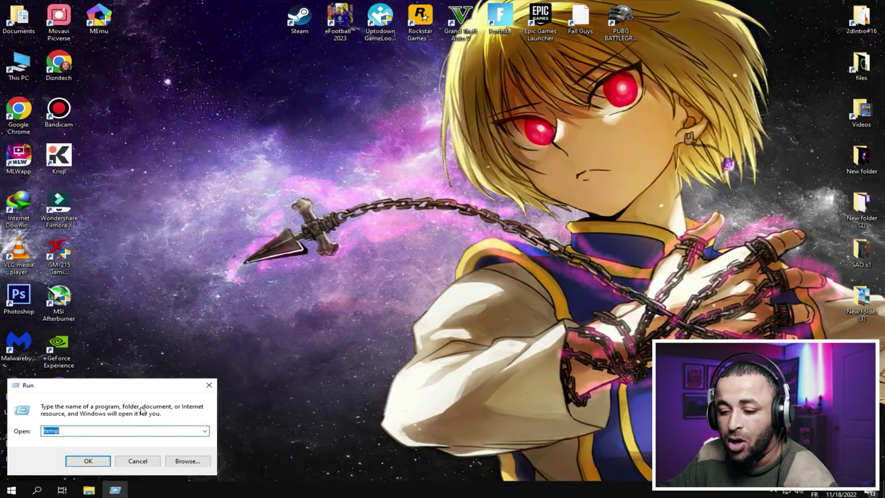
click(77, 430)
right_click(77, 430)
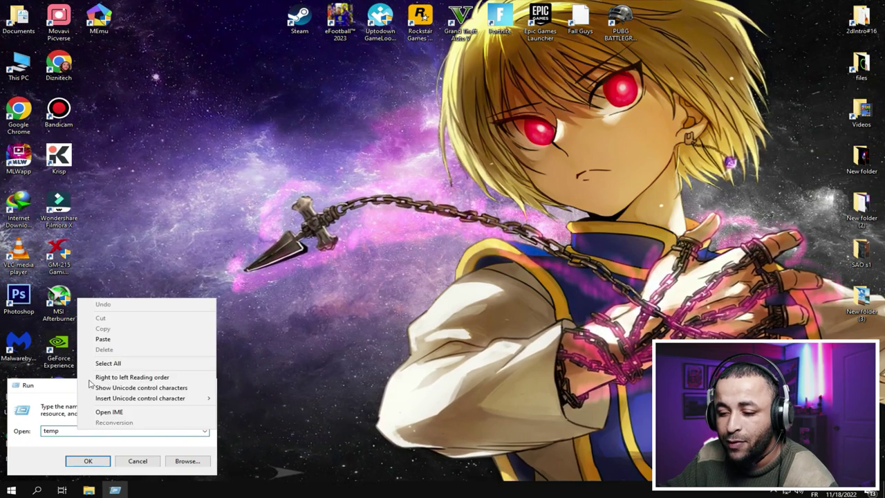
click(104, 339)
right_click(44, 430)
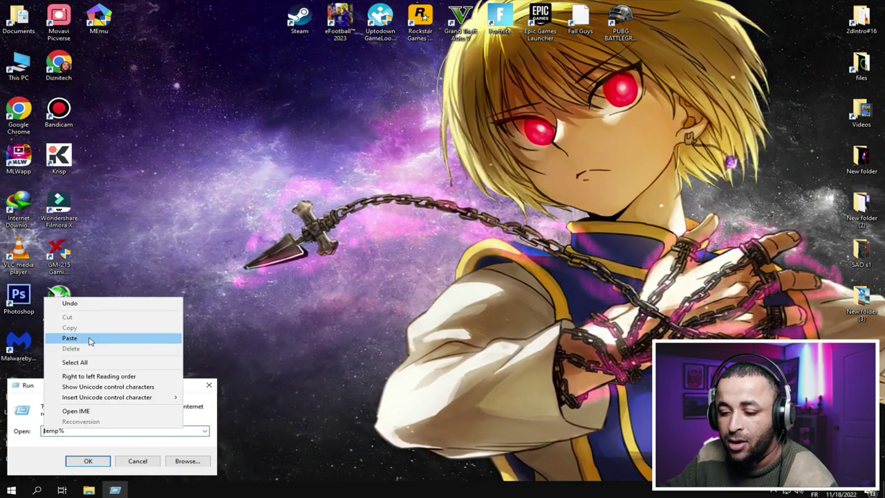
click(99, 438)
click(88, 460)
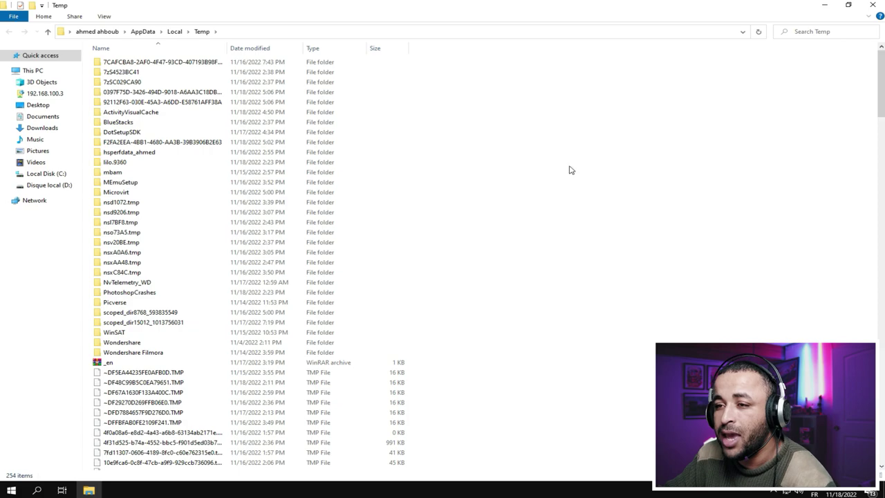
Select everything in the AppData Local Temp folder and check the combined size in its properties.
key(ctrl+a)
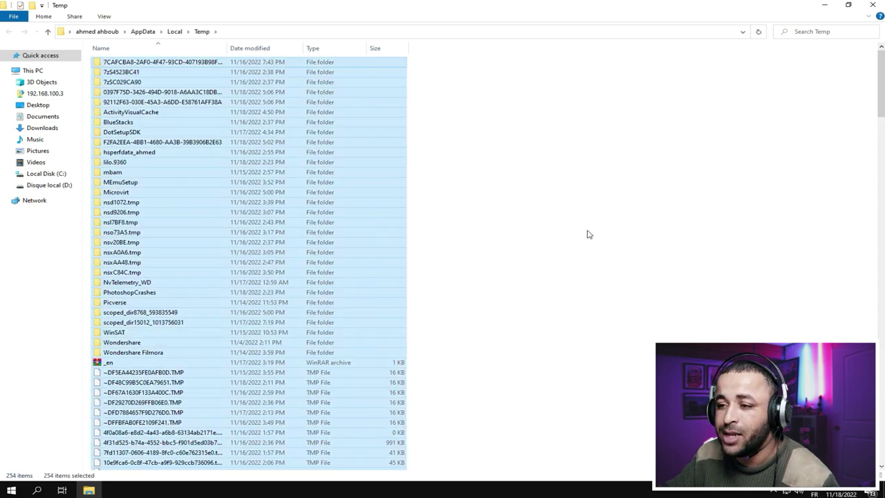
right_click(273, 164)
click(290, 354)
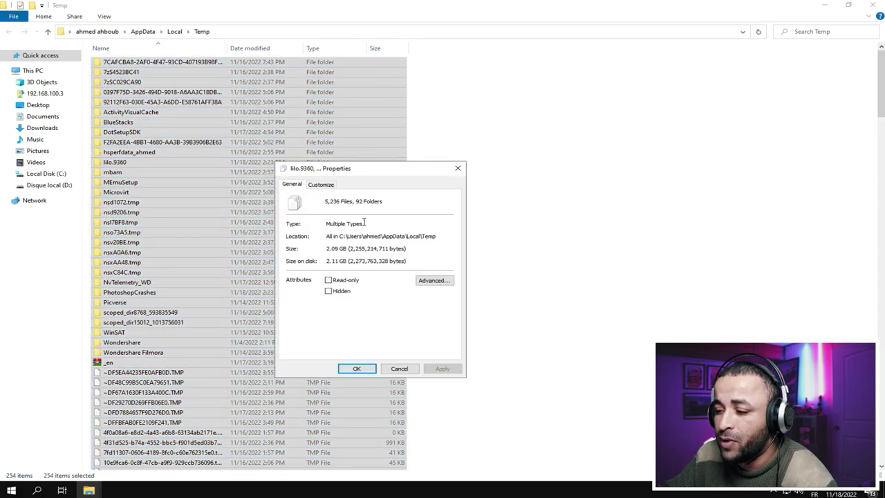
click(456, 169)
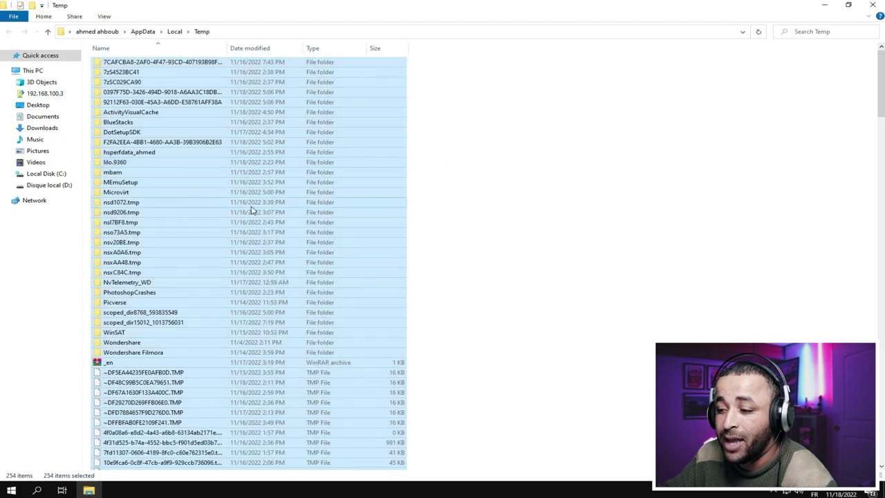
Delete all the selected temp items, granting administrator permission for all current items and skipping those in use.
right_click(251, 207)
click(281, 373)
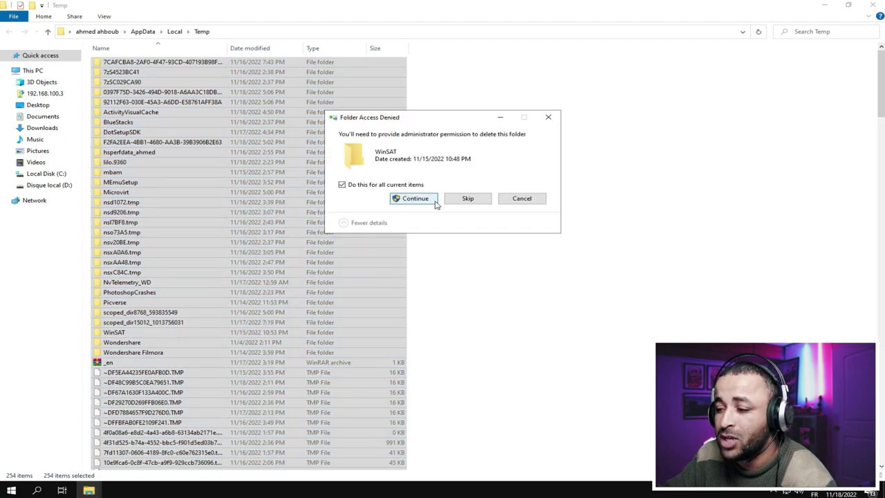
click(427, 201)
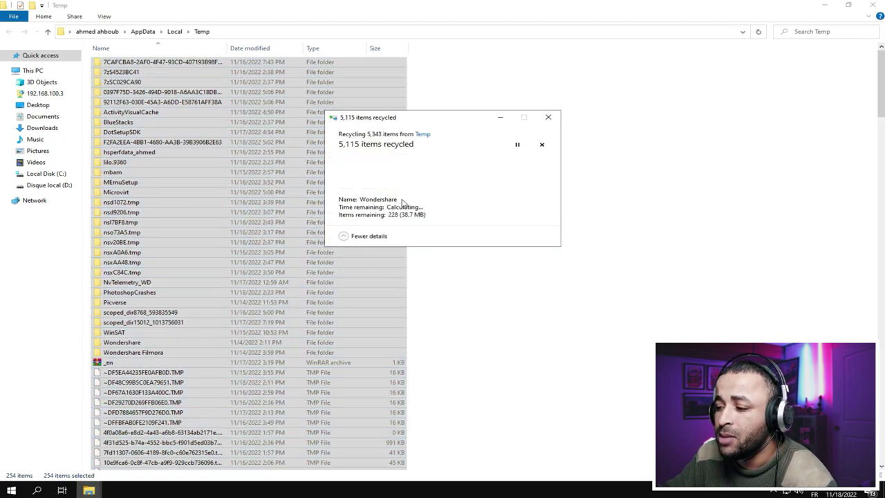
click(399, 220)
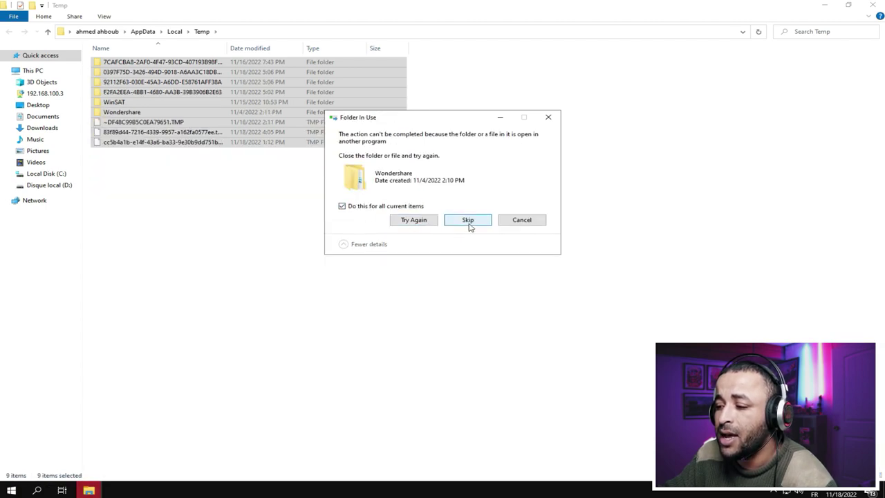
click(468, 220)
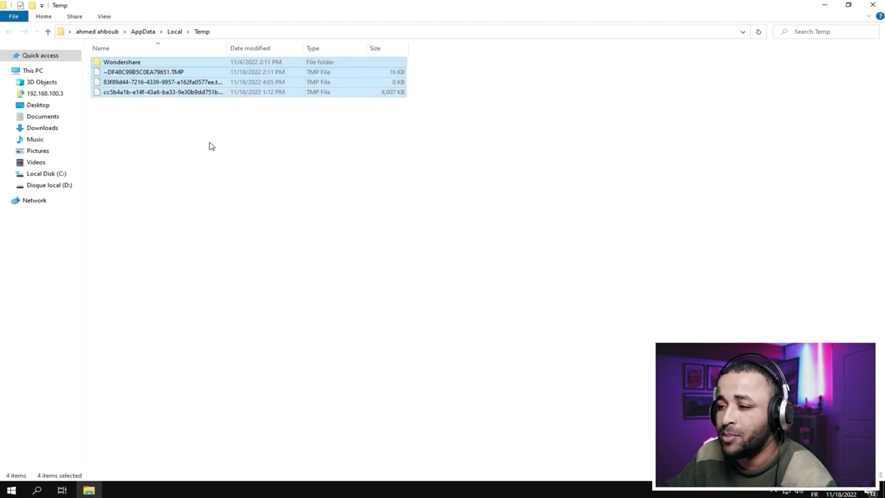
Close the AppData Local Temp folder and refresh the desktop.
click(643, 90)
click(872, 5)
right_click(149, 146)
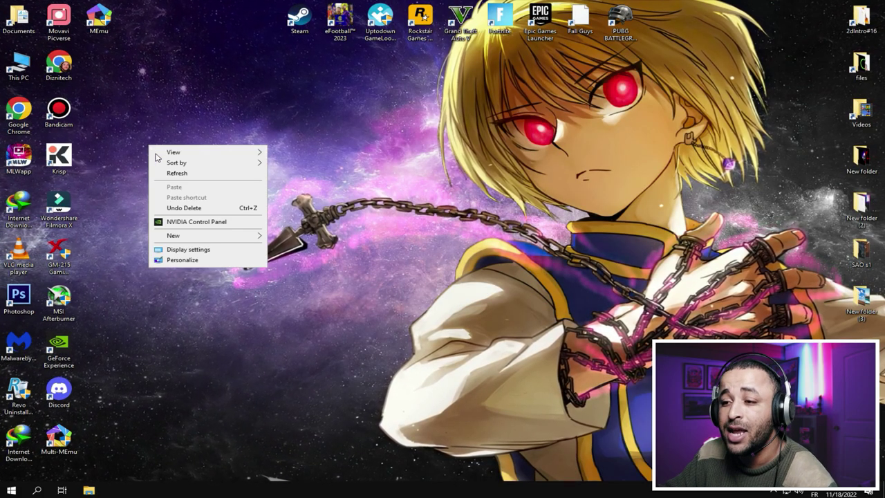
click(189, 174)
Open the properties of Local Disk (C:) from This PC and start Disk Cleanup for that drive.
key(super+e)
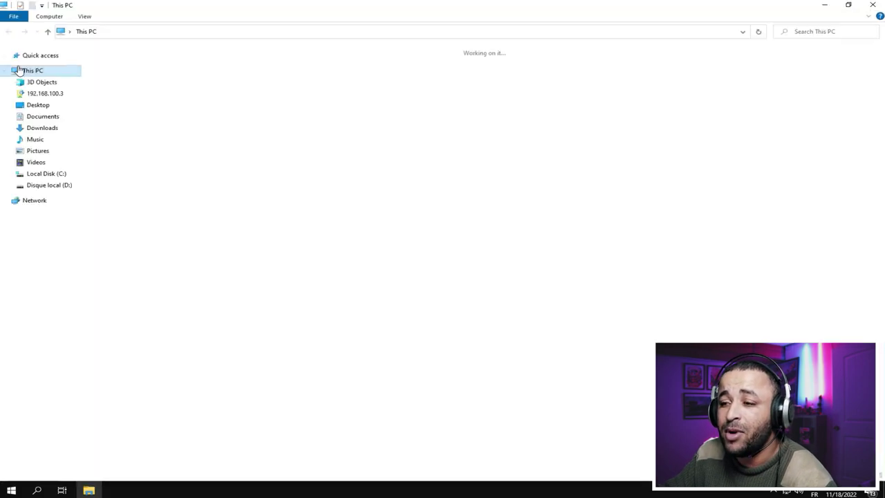
click(158, 136)
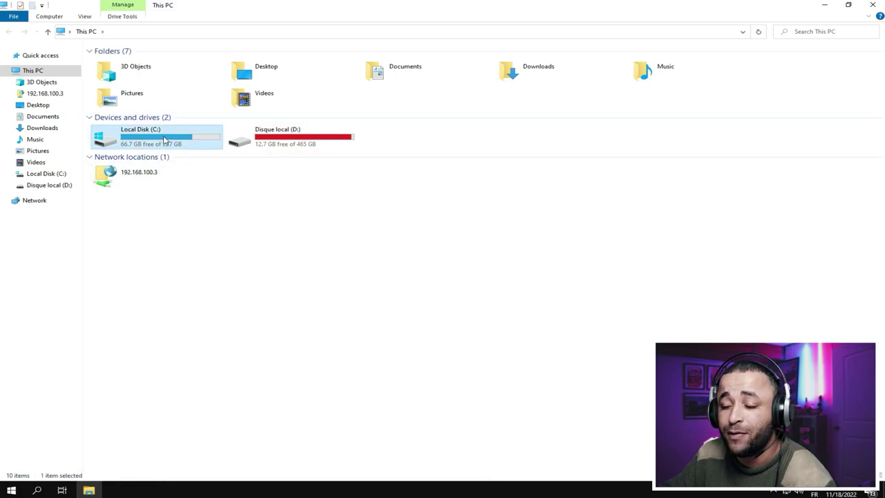
right_click(125, 140)
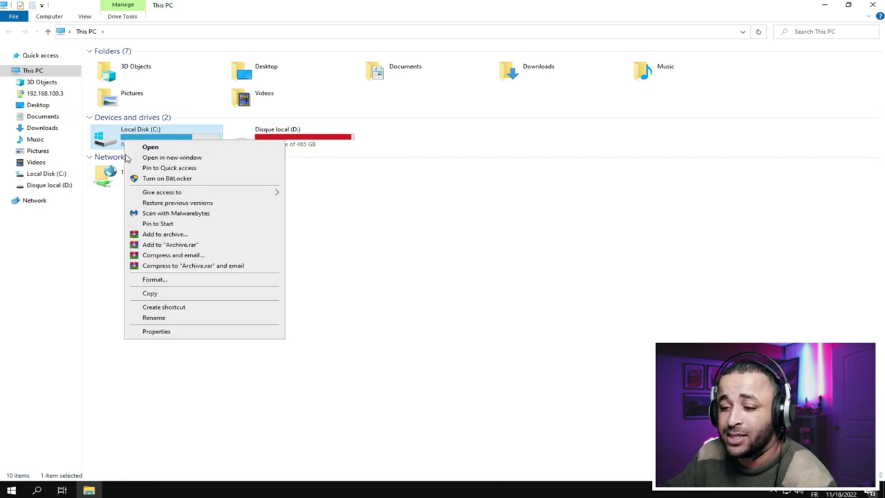
click(170, 332)
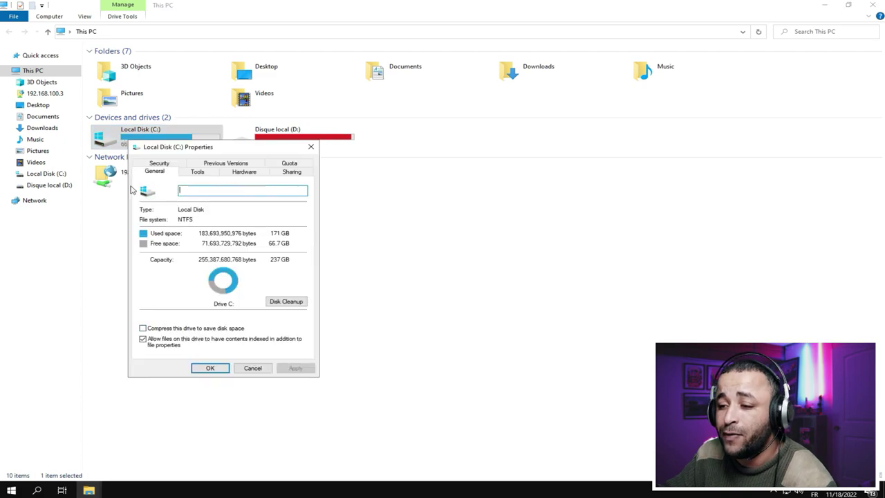
drag(238, 147, 329, 144)
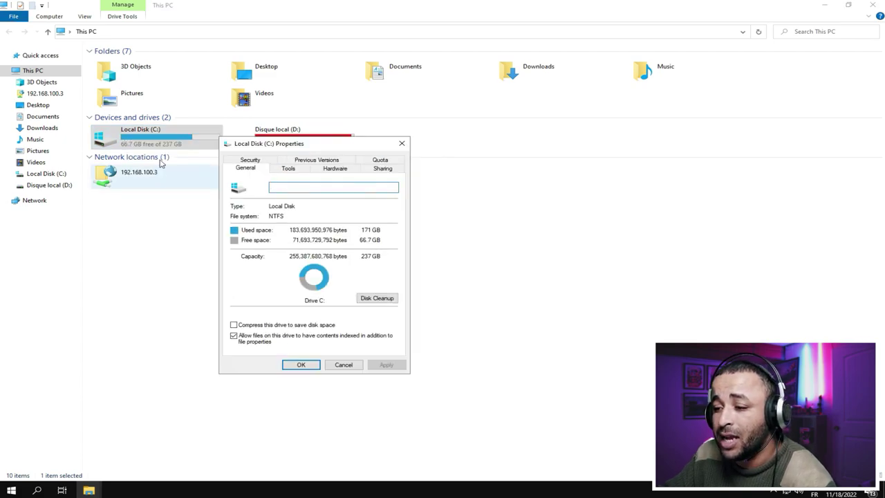
click(374, 297)
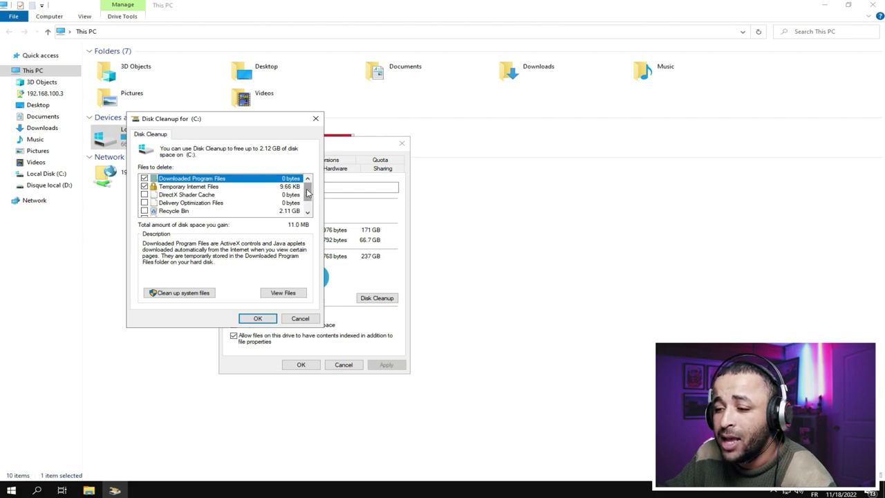
Permanently delete every Disk Cleanup category except the Recycle Bin, including DirectX Shader Cache, Delivery Optimization Files and Temporary files, and return to a refreshed desktop.
scroll(192, 194, down, 1)
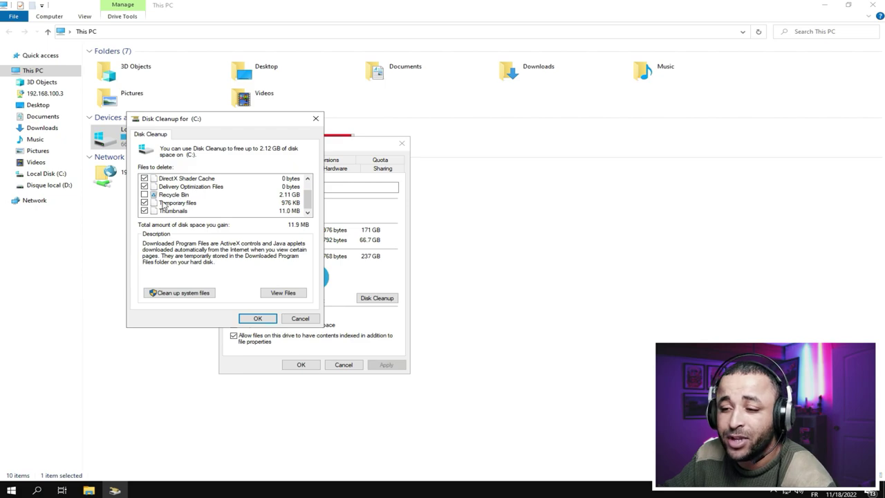
click(257, 319)
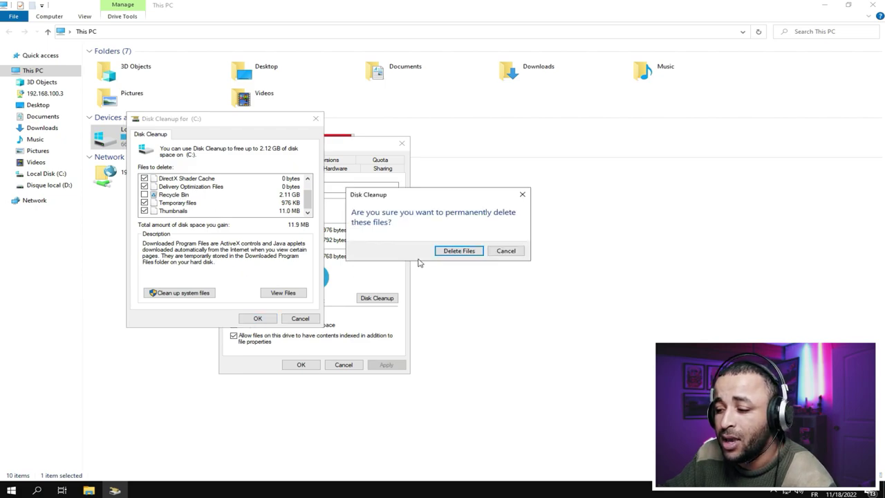
click(456, 251)
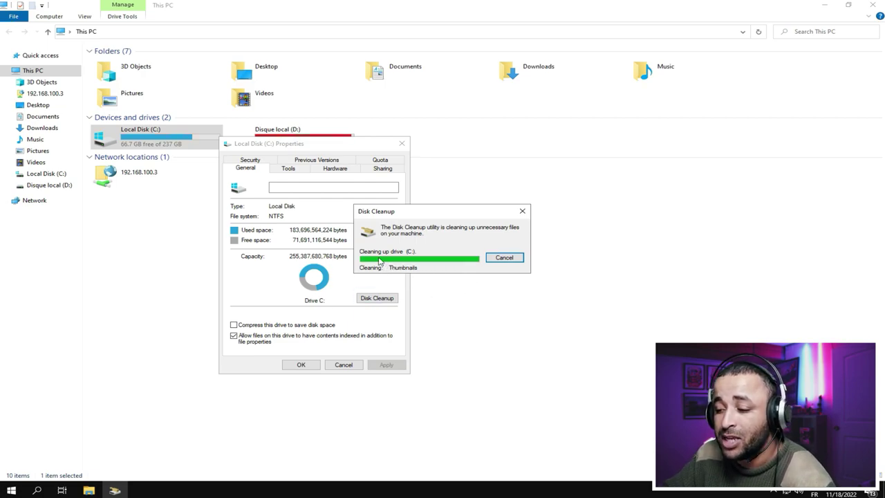
click(315, 364)
click(872, 4)
right_click(131, 246)
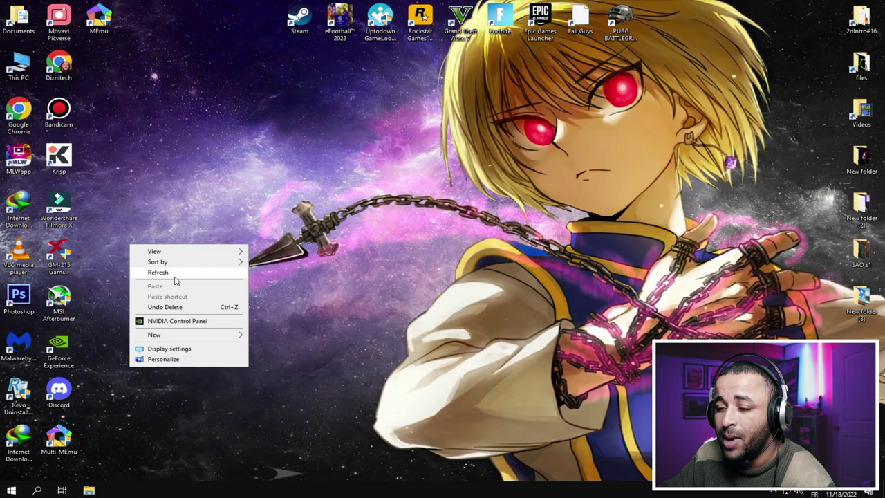
click(174, 276)
Run prefetch from the Run dialog and grant permission to open the Windows Prefetch folder.
right_click(51, 486)
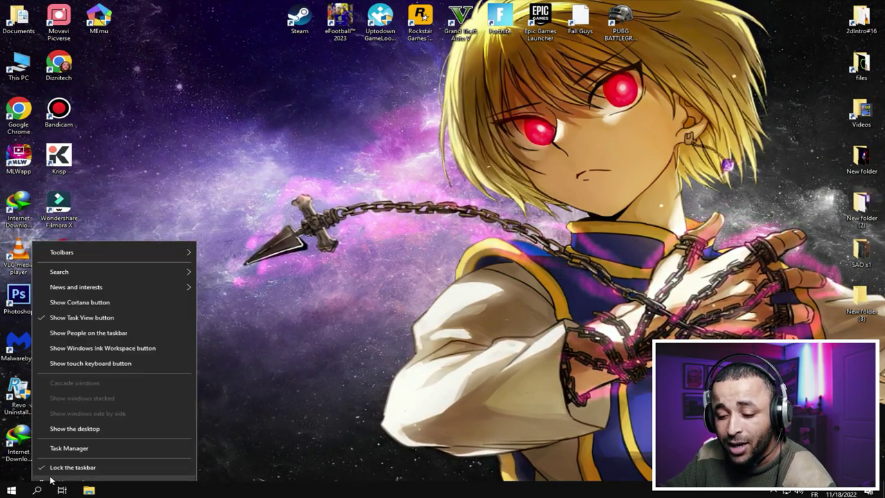
click(37, 490)
text(ru)
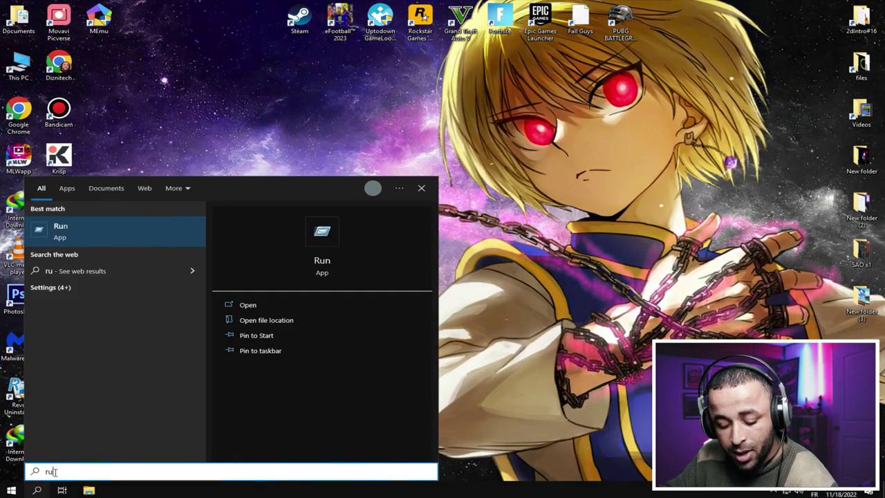
text(n)
click(96, 226)
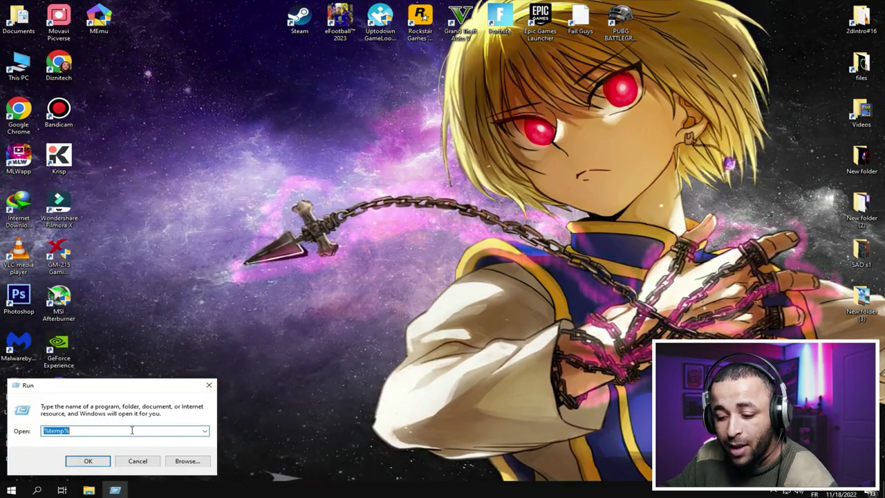
text(pre)
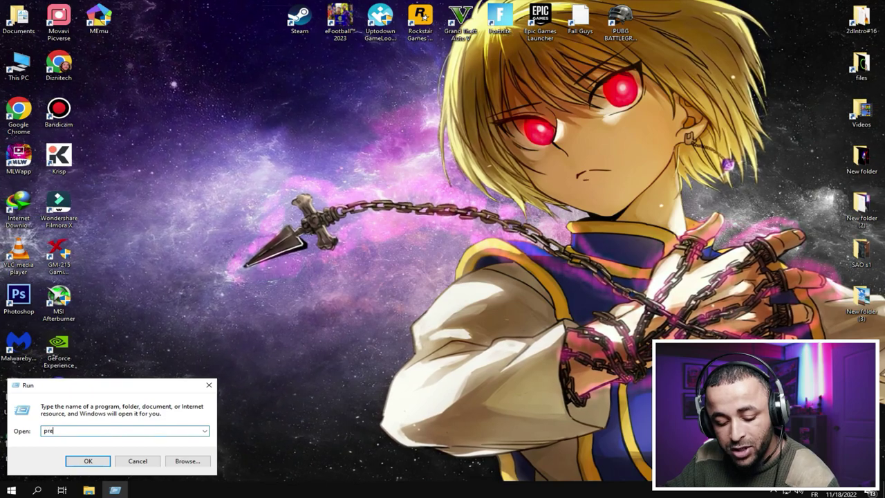
text(fetch)
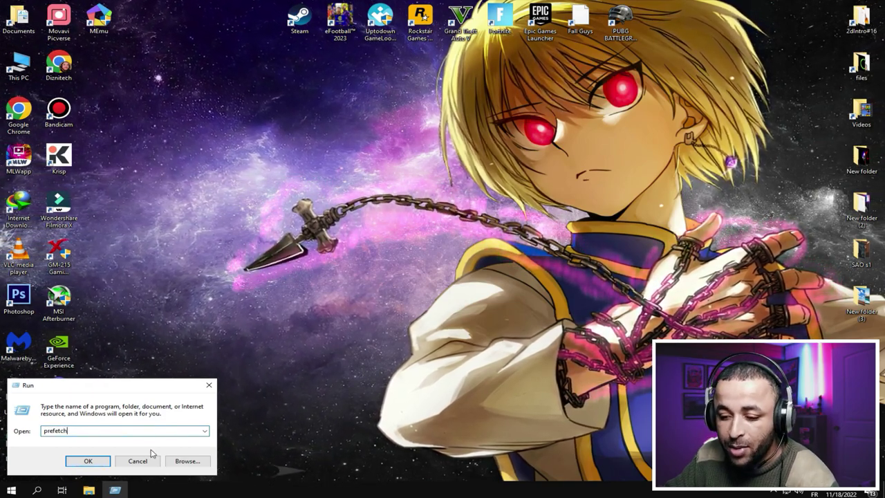
key(Return)
click(458, 258)
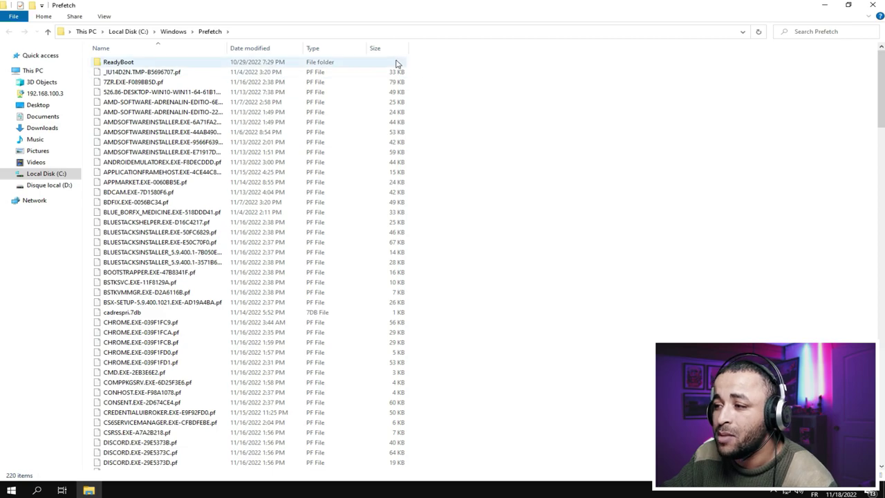
Delete all the files and folders in the Prefetch folder, and return to a refreshed desktop.
drag(369, 64, 145, 474)
right_click(265, 206)
click(310, 322)
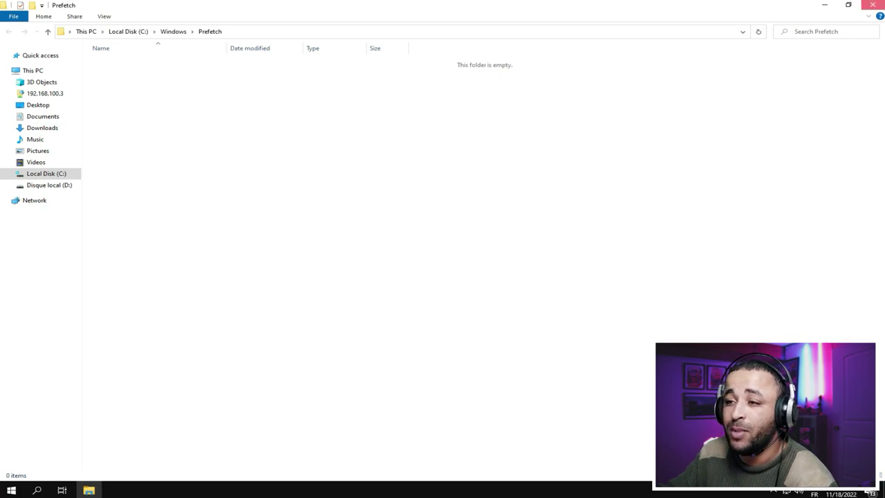
key(super+d)
right_click(275, 121)
click(306, 150)
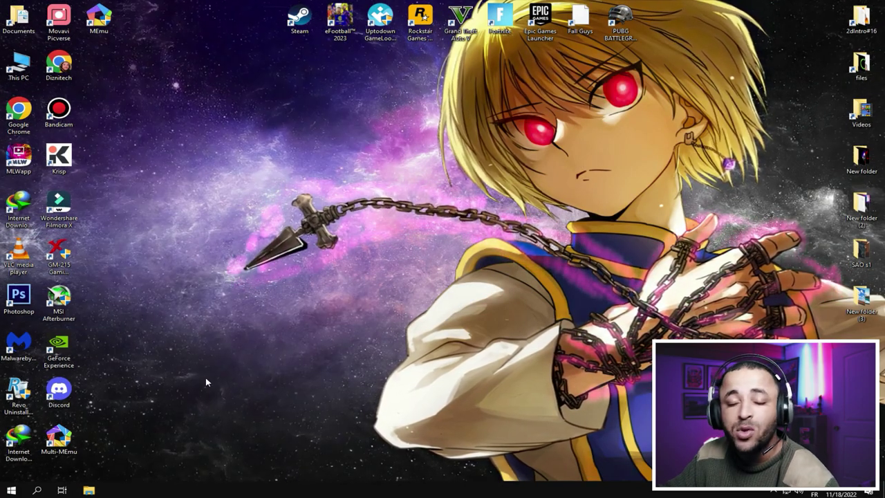
Open Programs and Features from Control Panel and review the full list of installed programs.
click(37, 490)
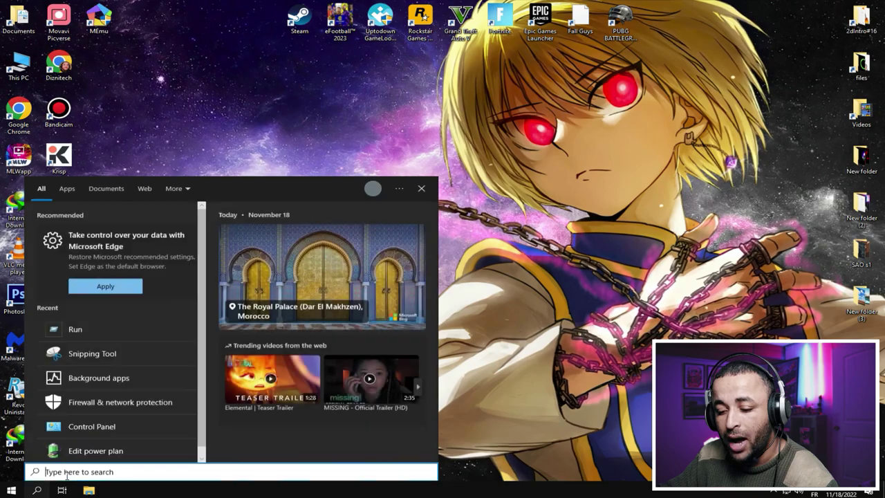
text(co)
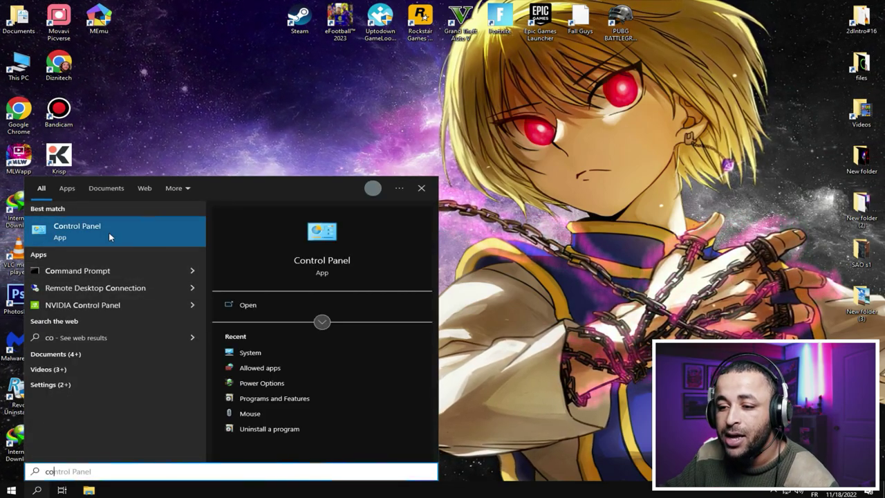
click(109, 238)
key(super+Up)
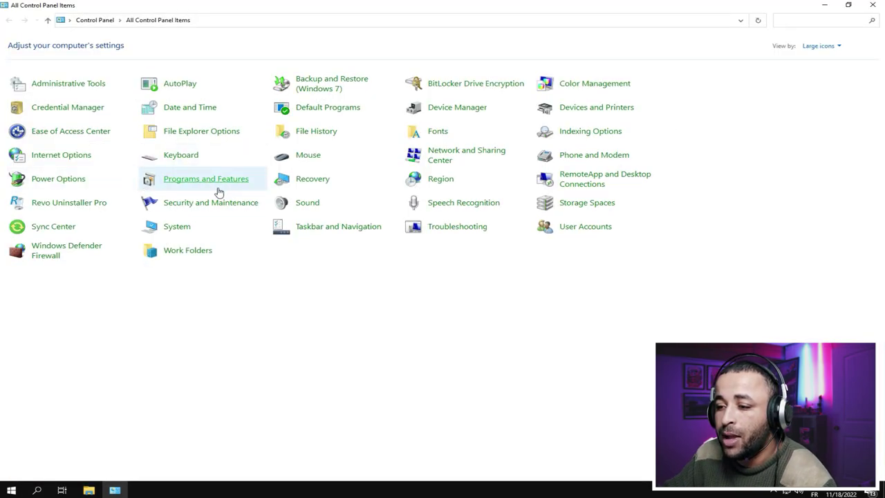
click(224, 190)
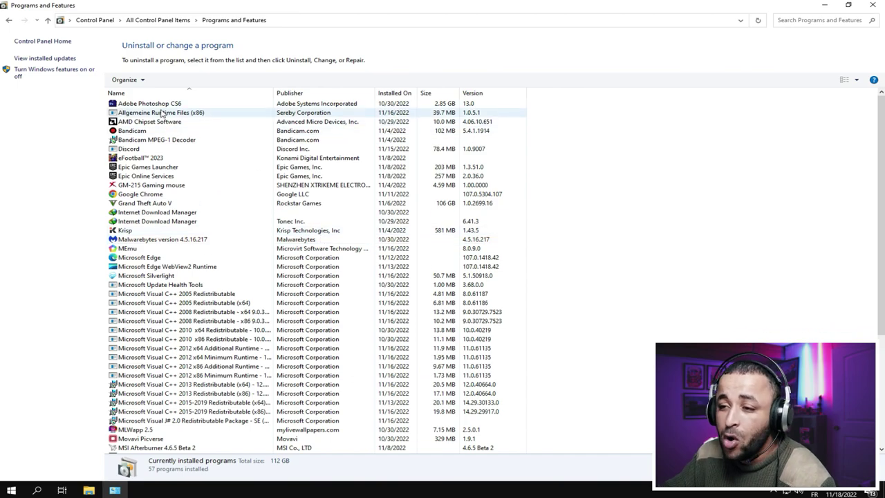
scroll(158, 138, down, 4)
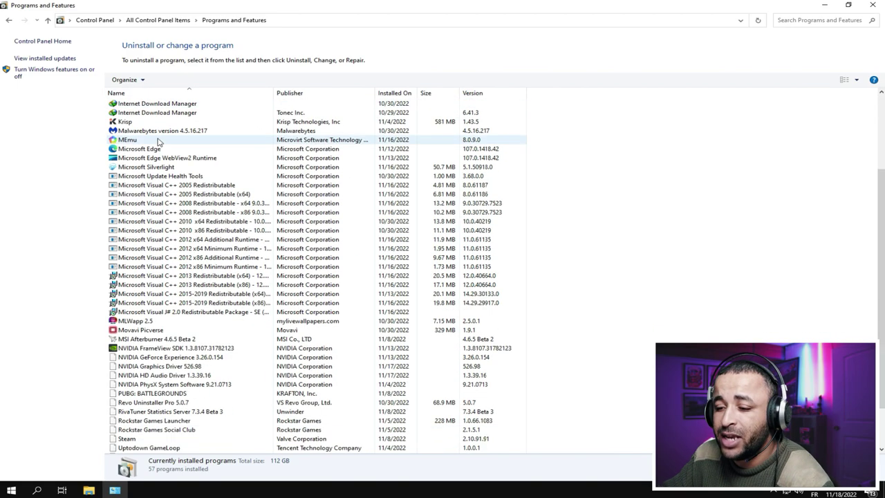
scroll(158, 140, down, 2)
scroll(225, 393, up, 6)
scroll(238, 376, down, 6)
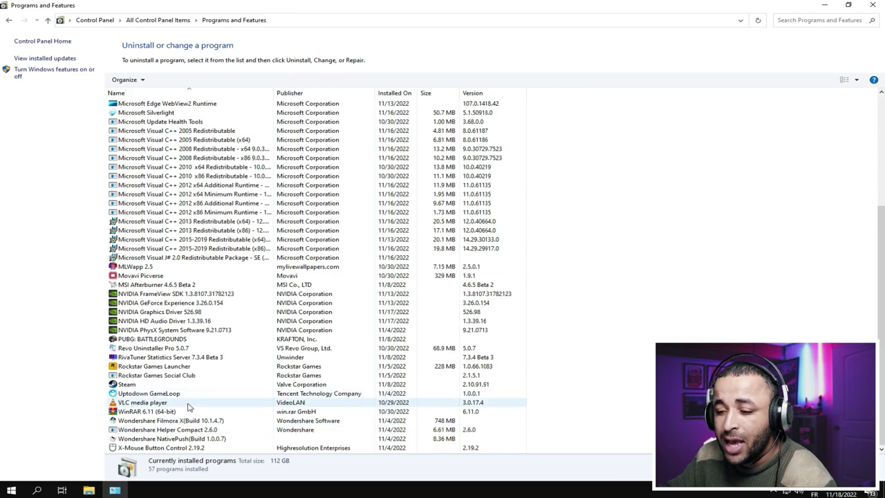
scroll(185, 399, up, 2)
scroll(185, 399, up, 4)
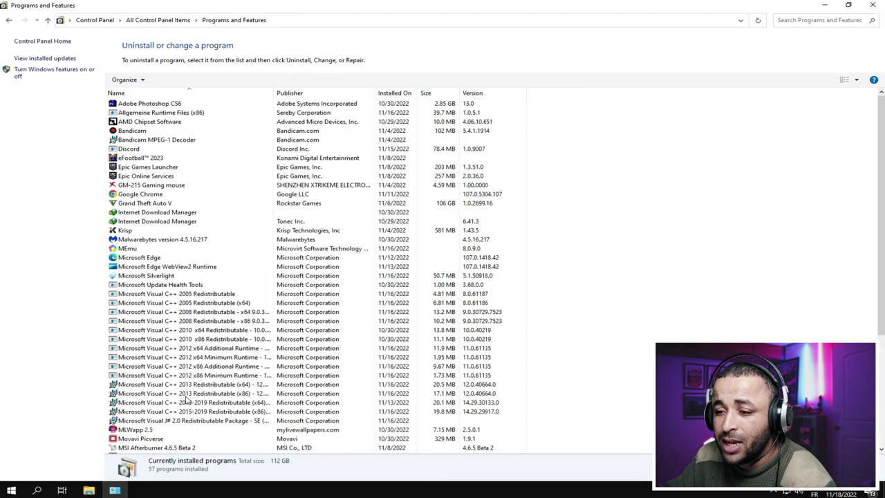
Try to uninstall MEmu from Programs and Features, cancel its uninstaller and close the window.
click(129, 250)
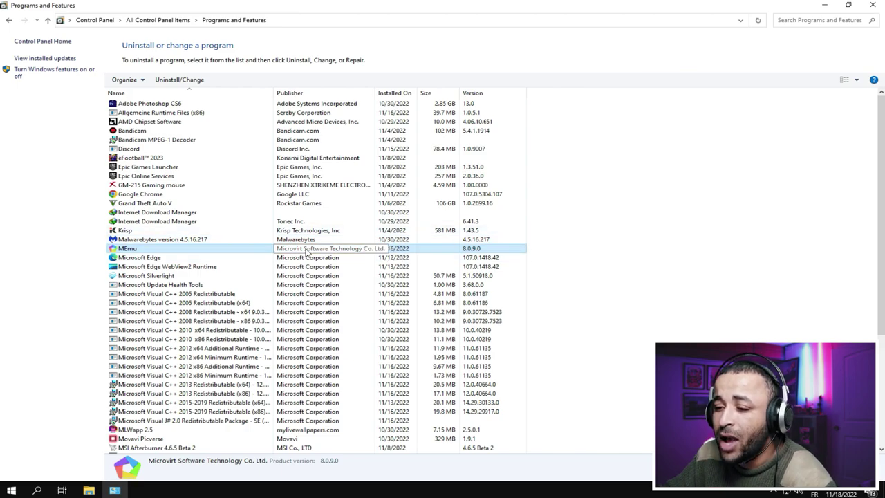
right_click(190, 251)
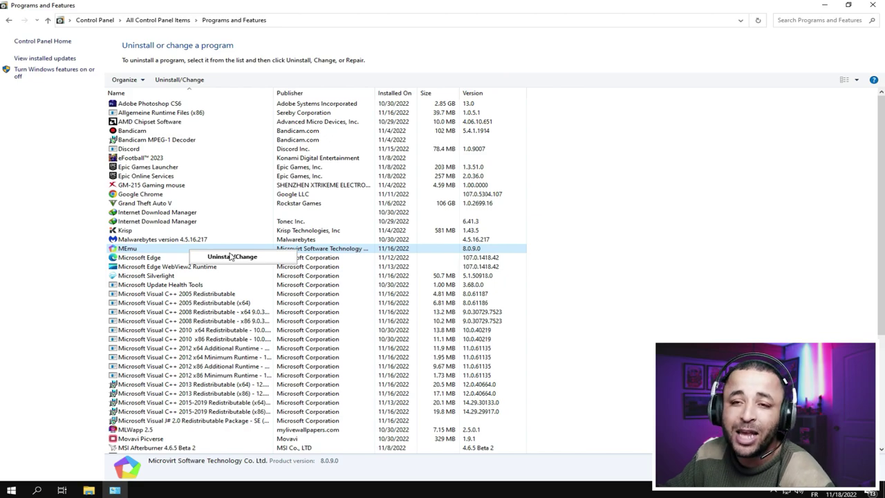
click(238, 258)
click(388, 305)
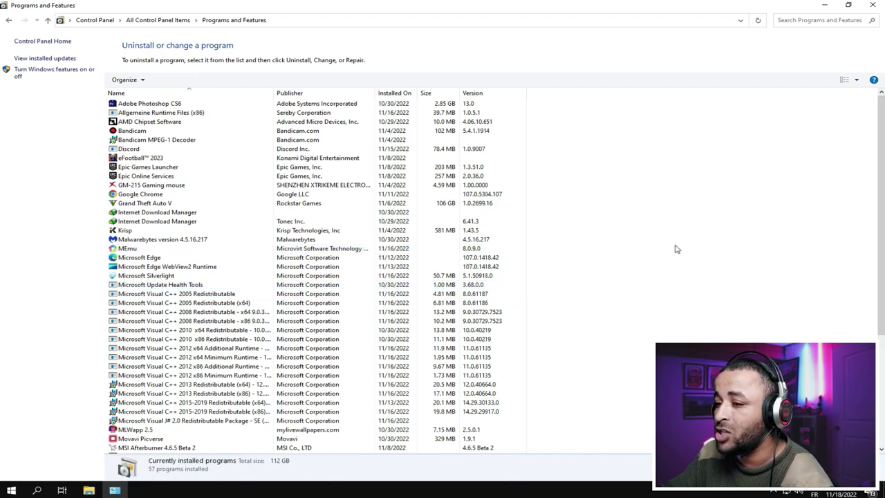
click(874, 5)
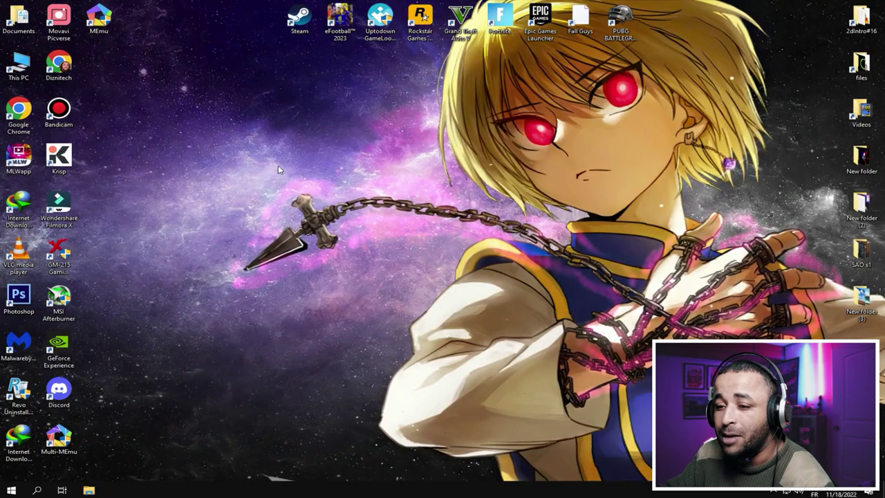
Launch Revo Uninstaller Pro, granting permission, and start uninstalling MEmu with a system restore point and a full registry backup.
double_click(21, 404)
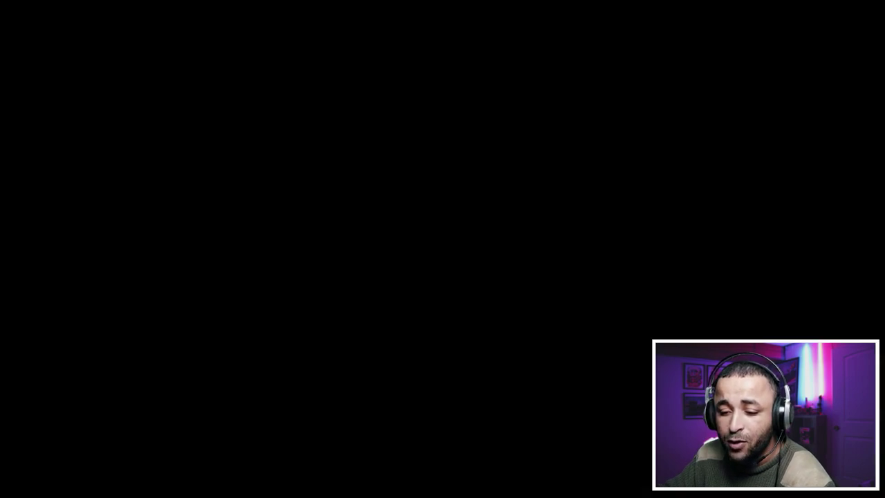
click(370, 312)
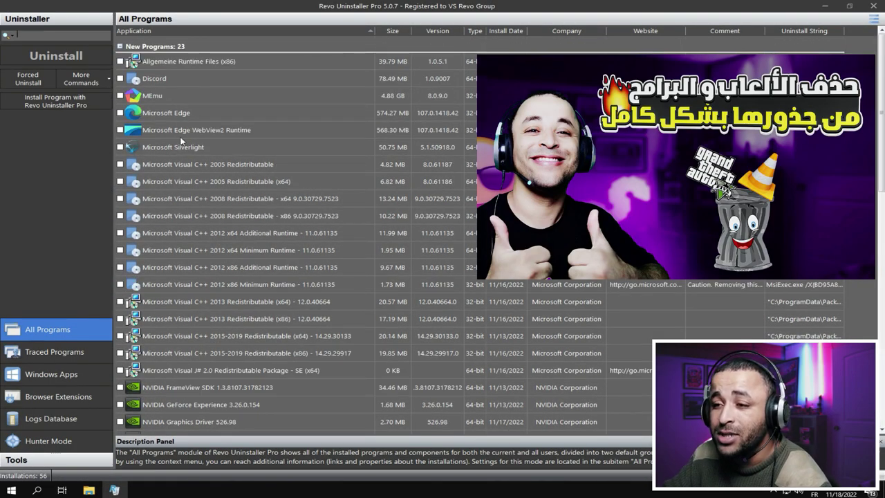
right_click(148, 98)
click(177, 106)
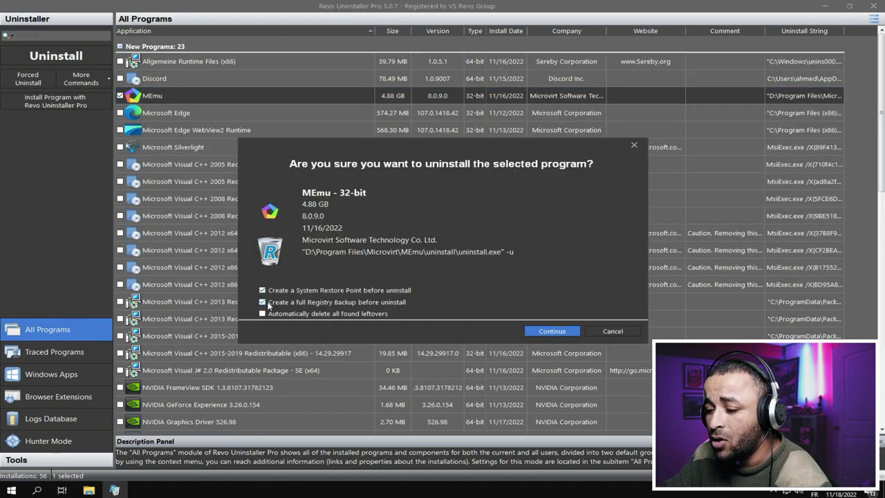
click(551, 331)
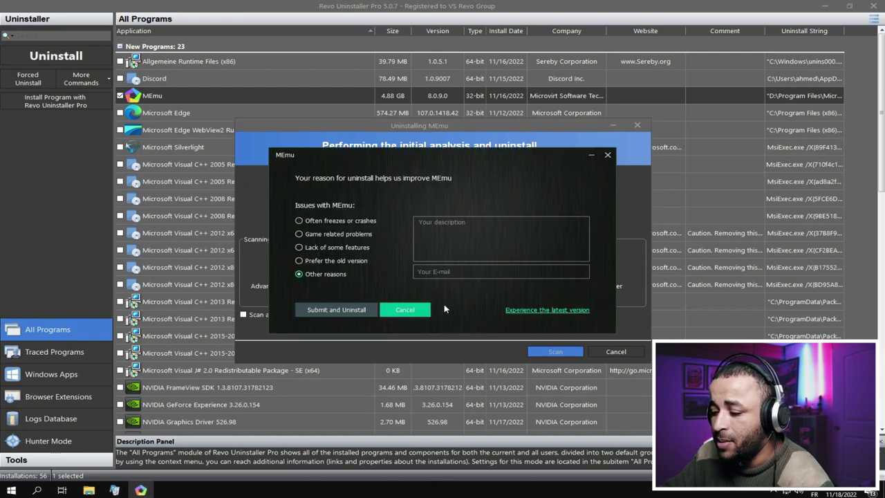
Submit and complete MEmu's own uninstaller with Other reasons as the reason, and close the web page it opens.
click(330, 309)
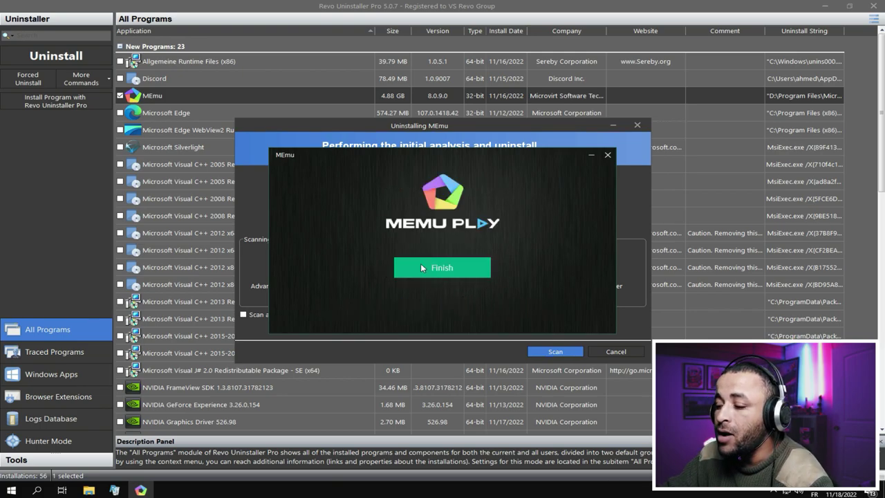
click(456, 268)
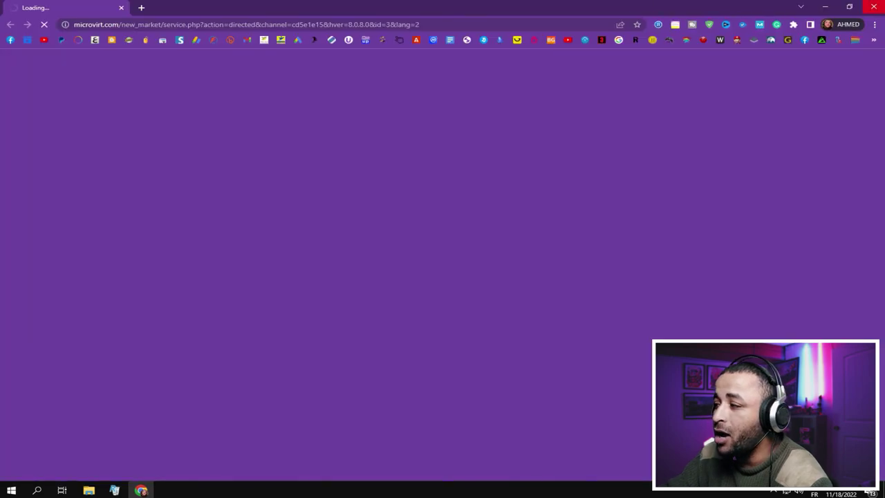
click(873, 7)
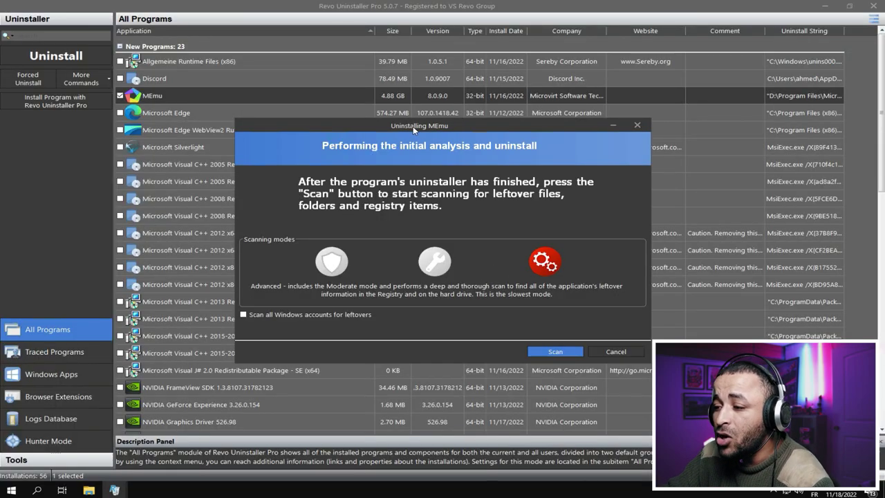
Scan for MEmu leftovers in Advanced mode and delete all the leftover registry items.
drag(414, 129, 428, 121)
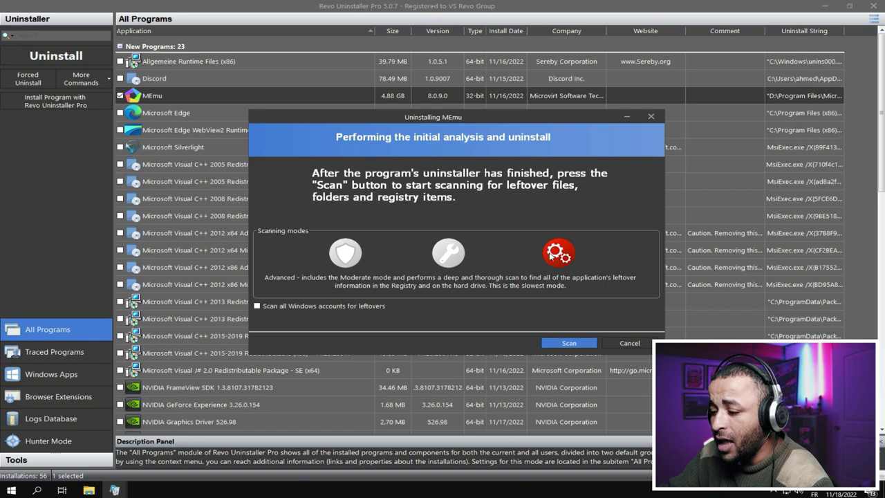
click(572, 342)
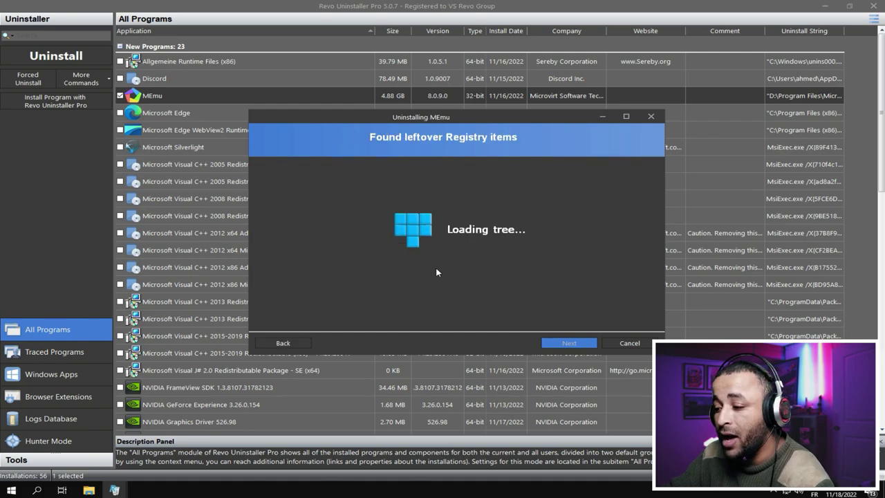
drag(661, 181, 650, 157)
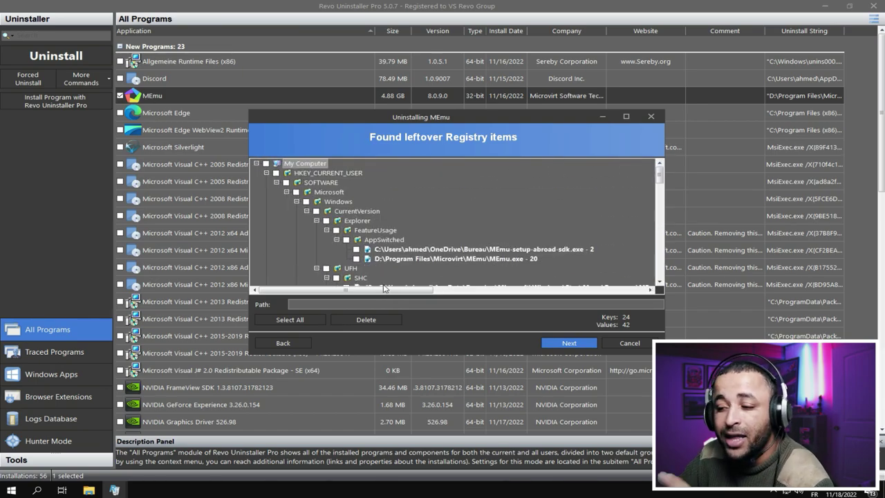
scroll(363, 192, down, 5)
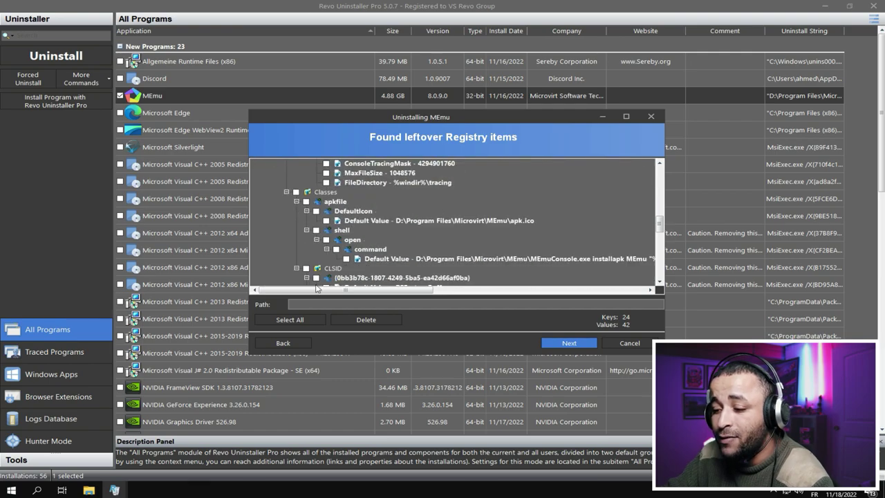
click(290, 319)
click(366, 321)
click(453, 270)
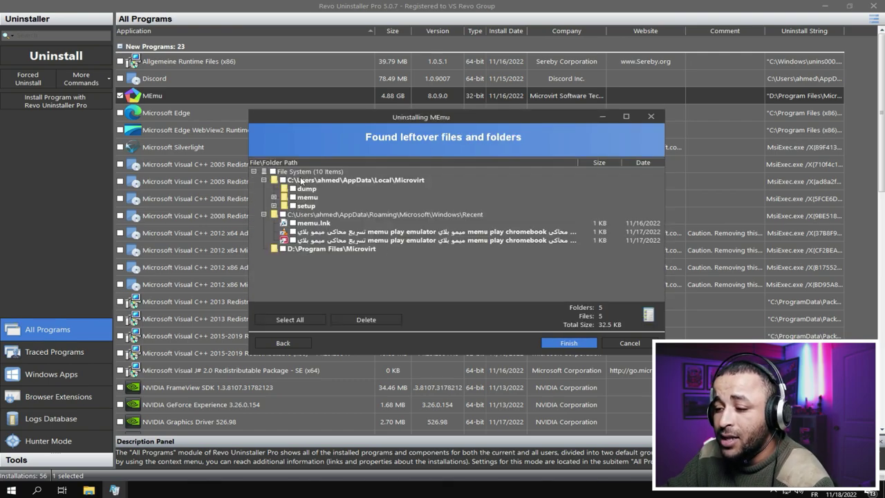
Delete all of MEmu's leftover files and folders and close the uninstall summary.
click(290, 319)
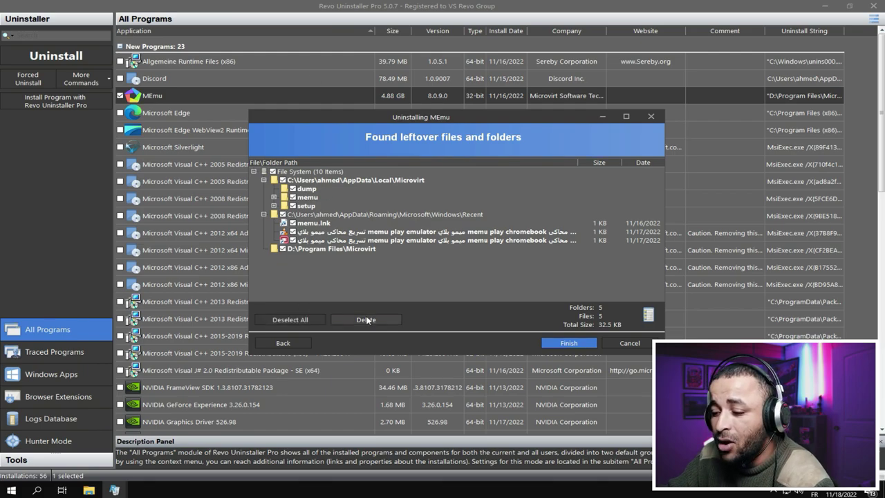
click(364, 319)
click(445, 272)
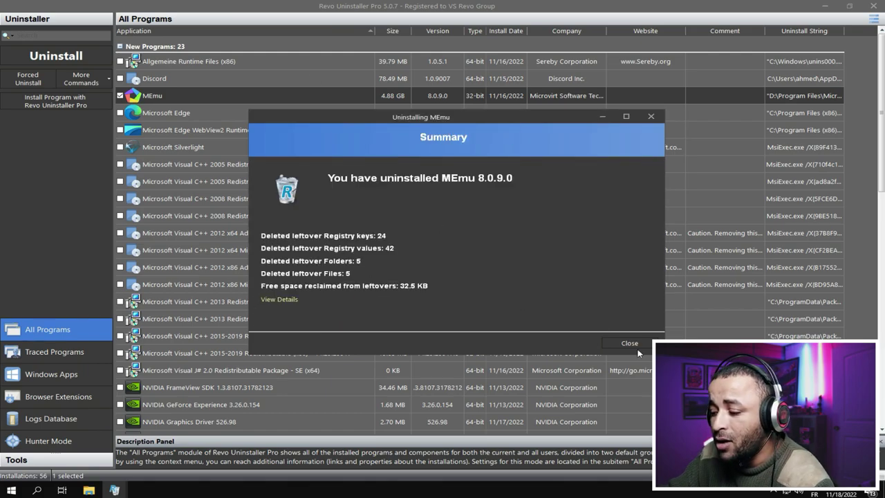
click(631, 343)
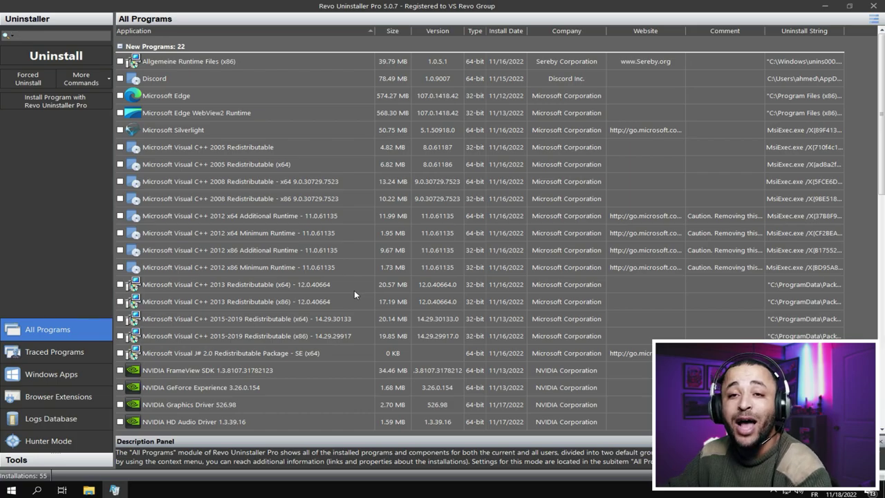
Look through the remaining installed programs, close Revo Uninstaller Pro and refresh the desktop.
scroll(381, 320, down, 9)
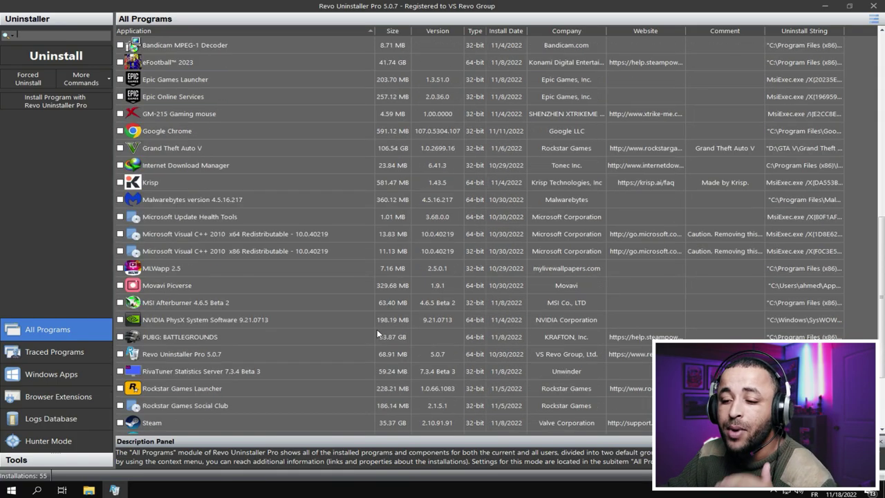
scroll(221, 297, down, 2)
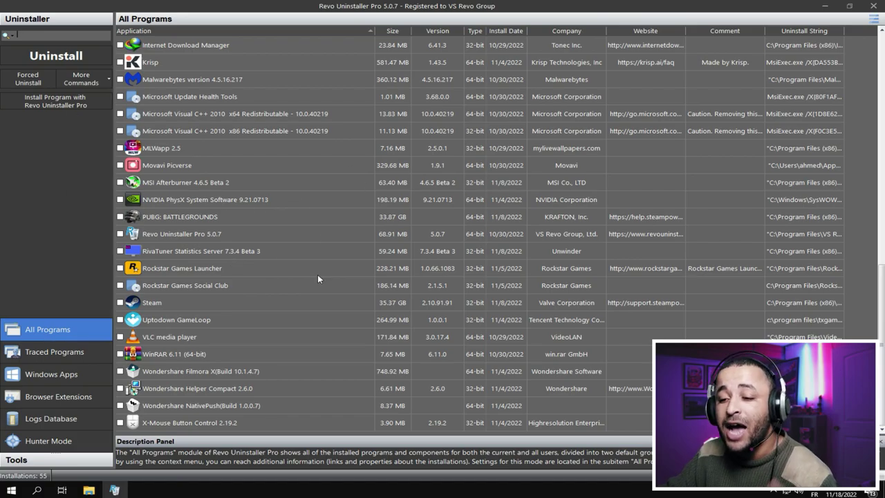
click(872, 7)
right_click(192, 140)
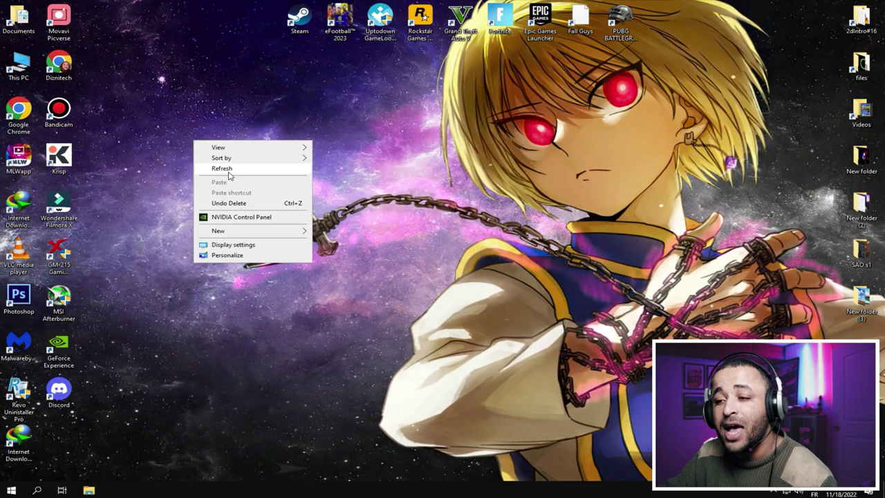
click(228, 170)
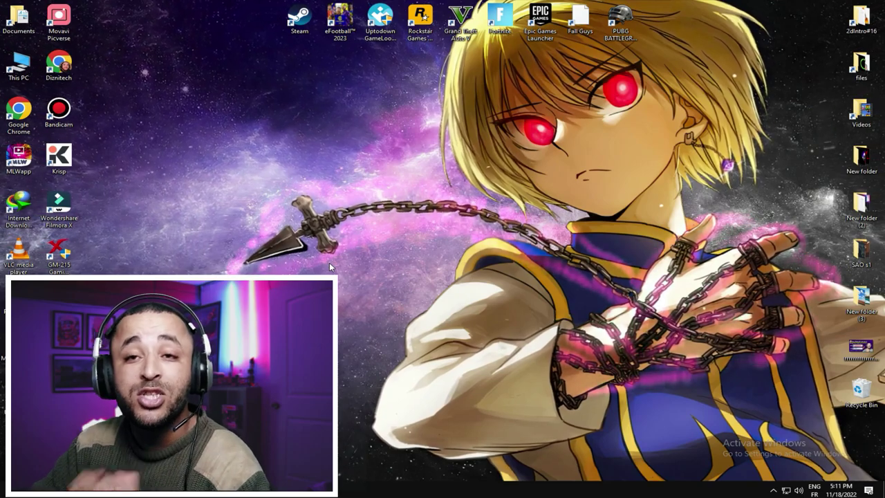